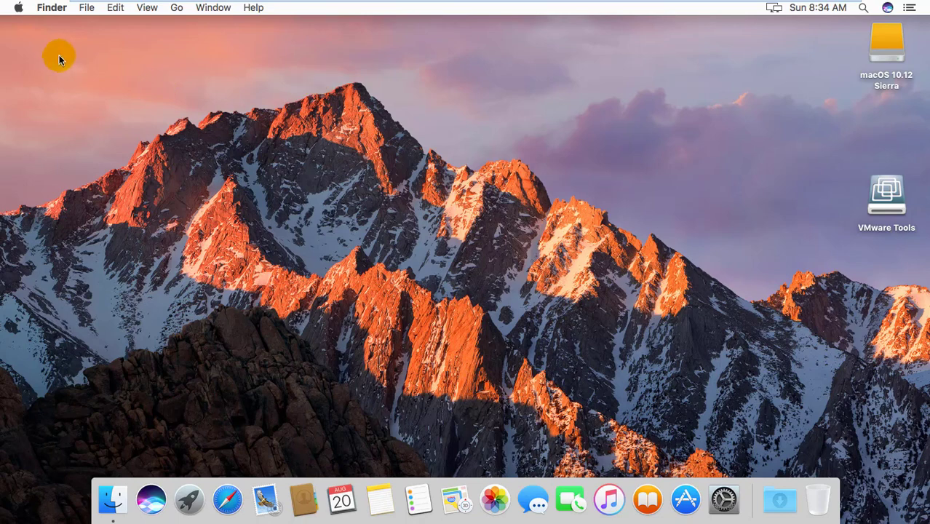
- Launch Safari and load google.com
left_click(231, 499)
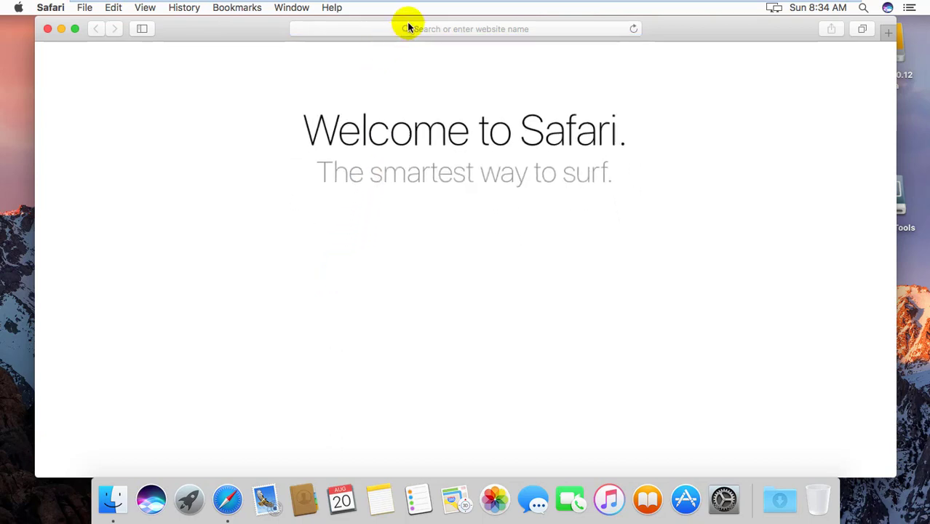
left_click(446, 30)
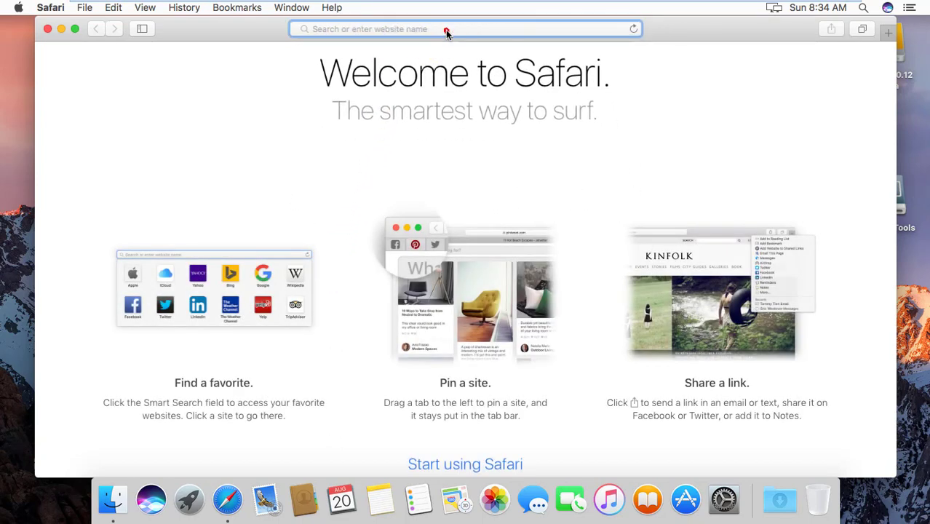
type("googk")
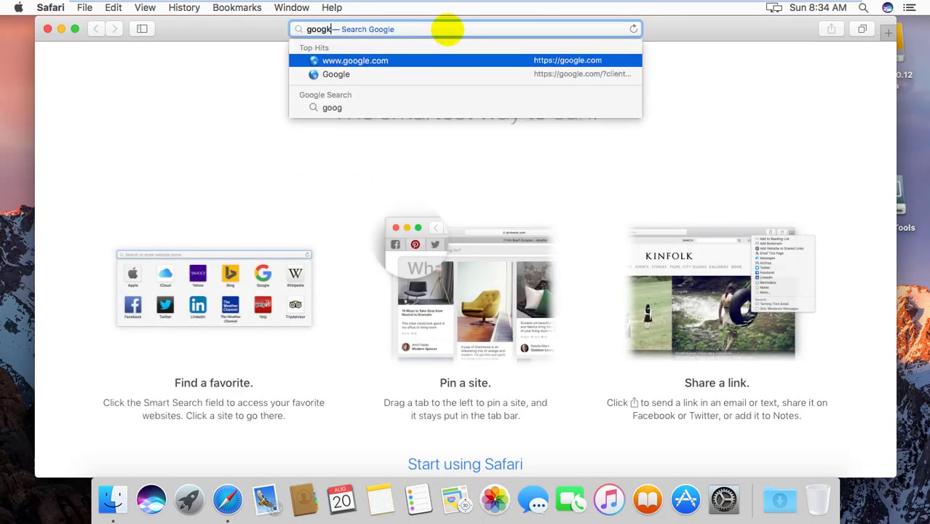
key("BackSpace")
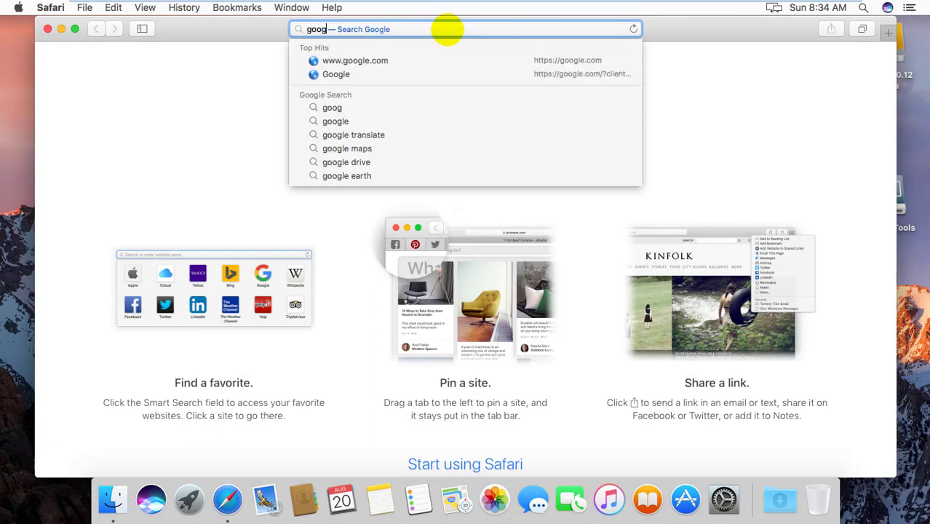
type("le.com")
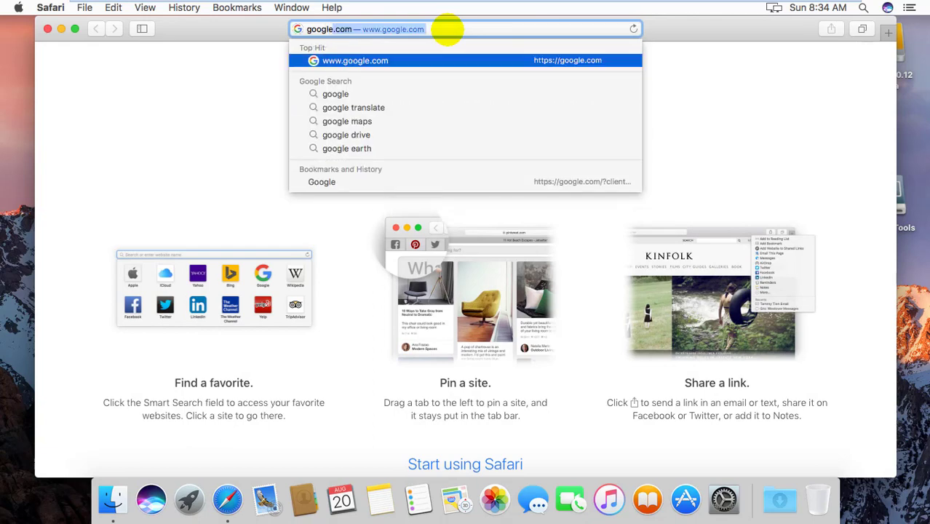
key("Return")
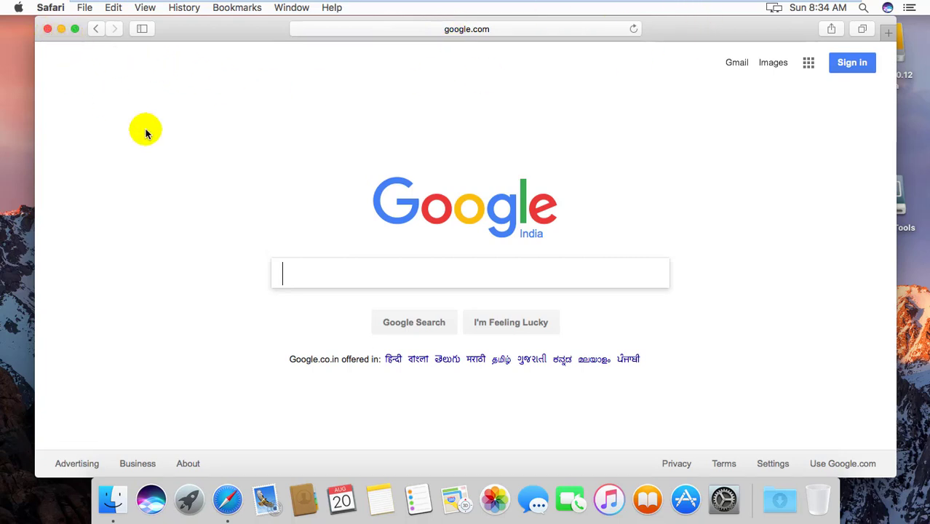
- Search Google for youtube and expand Safari to full screen
type("yout")
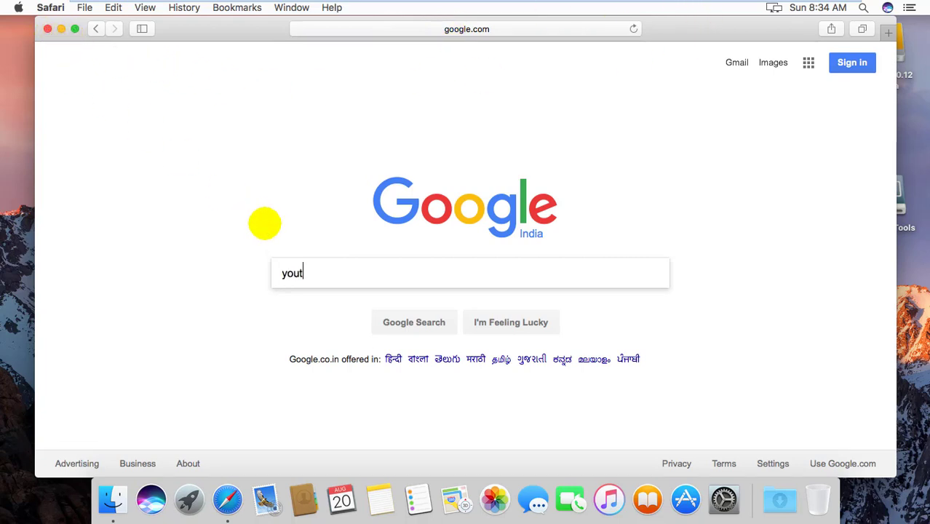
type("ube")
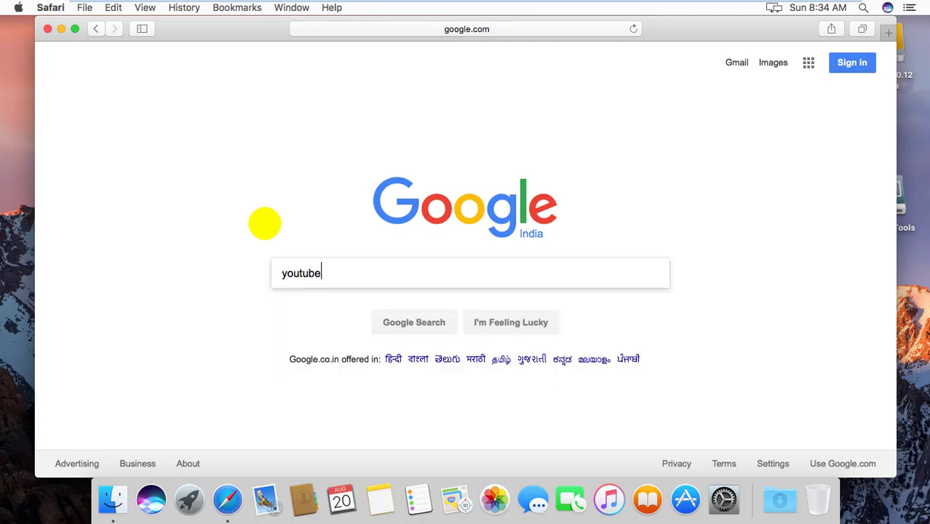
key("Return")
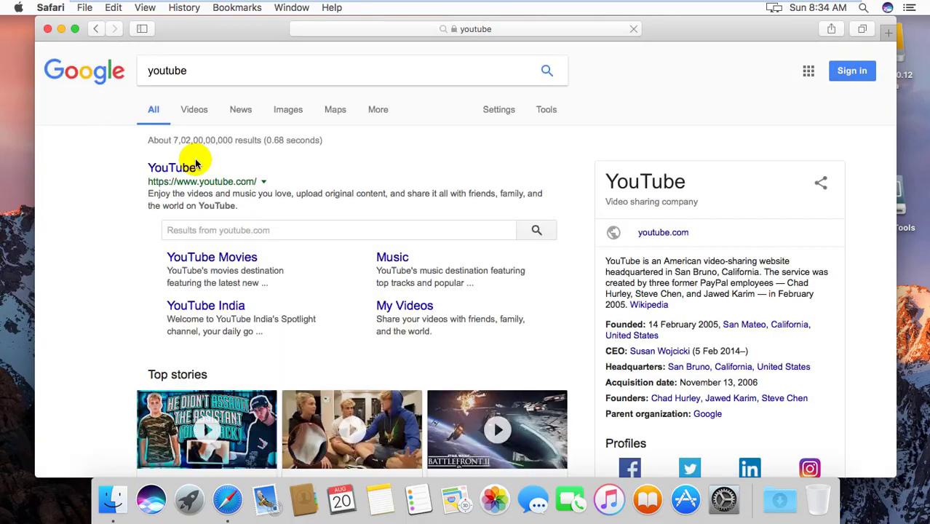
left_click(73, 28)
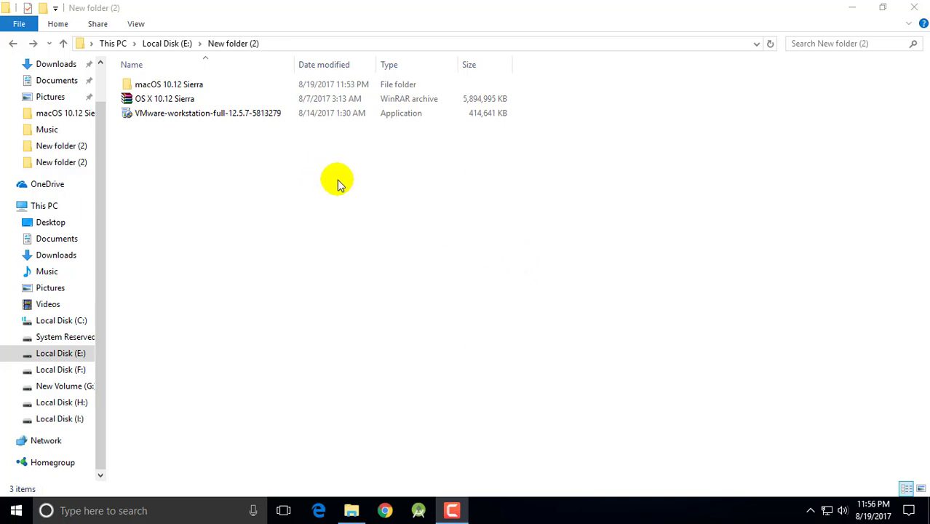
- Run the VMware Workstation 12 Pro installer, accepting the license and including the Enhanced Keyboard Driver
left_click(244, 120)
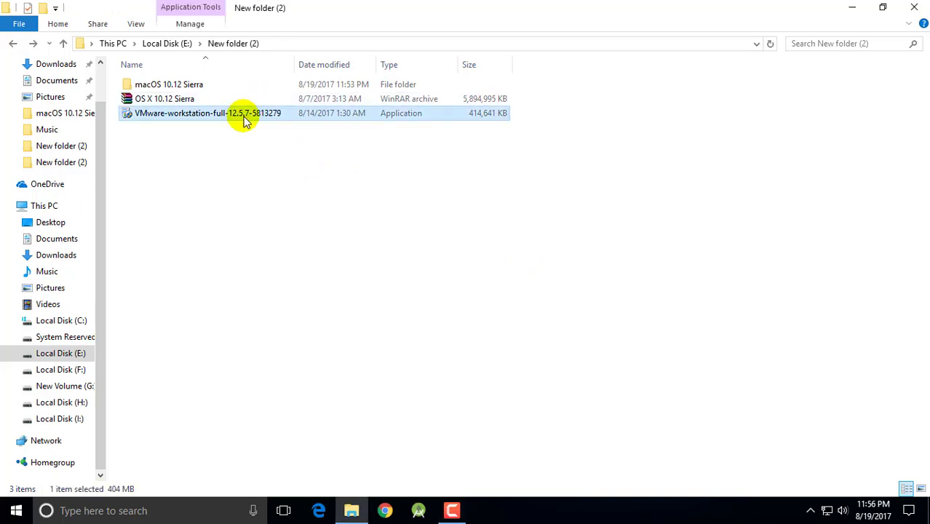
double_click(249, 115)
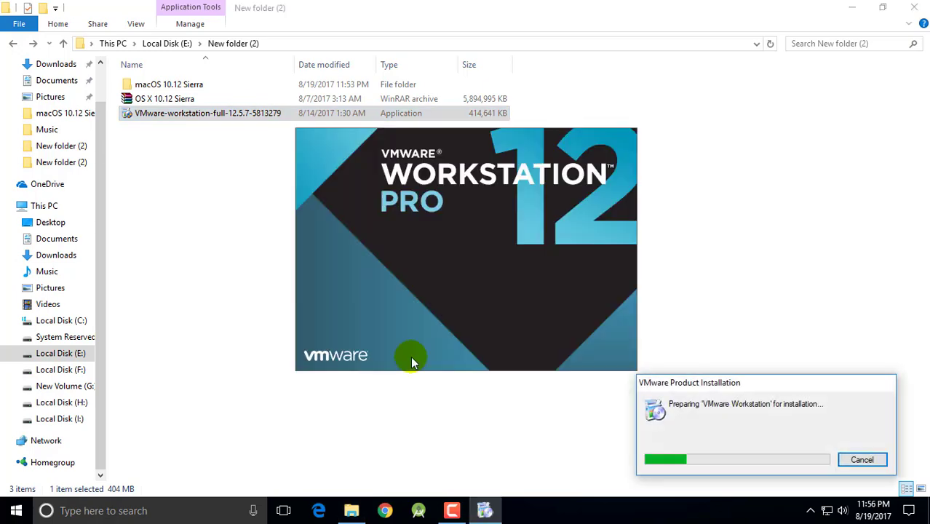
left_click(545, 360)
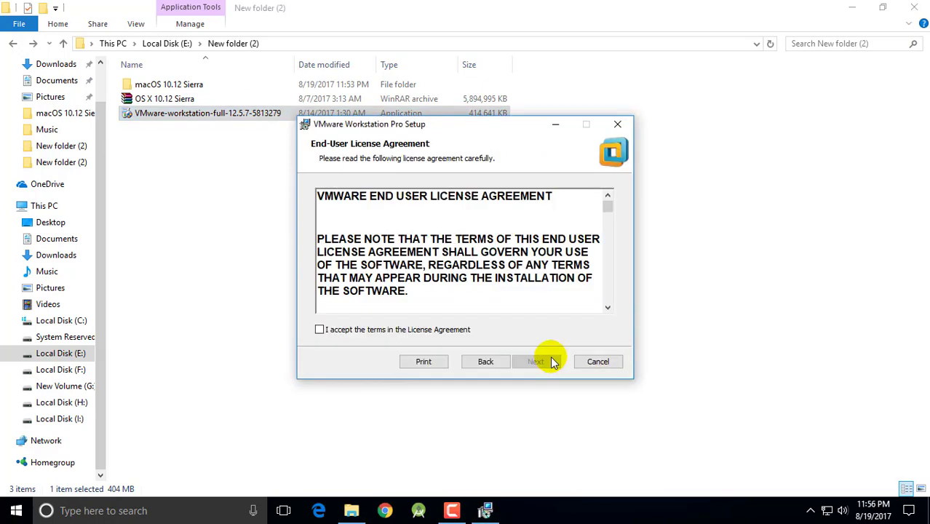
left_click(421, 330)
left_click(536, 362)
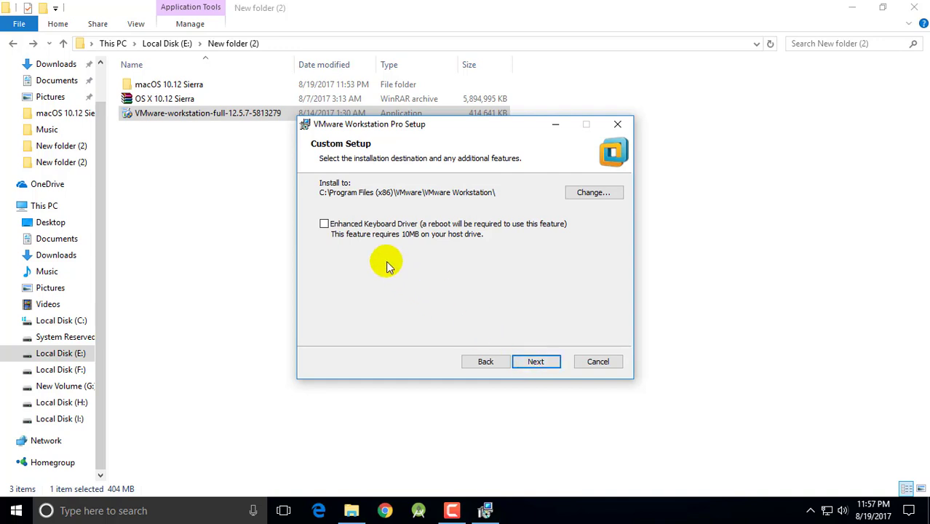
left_click(375, 225)
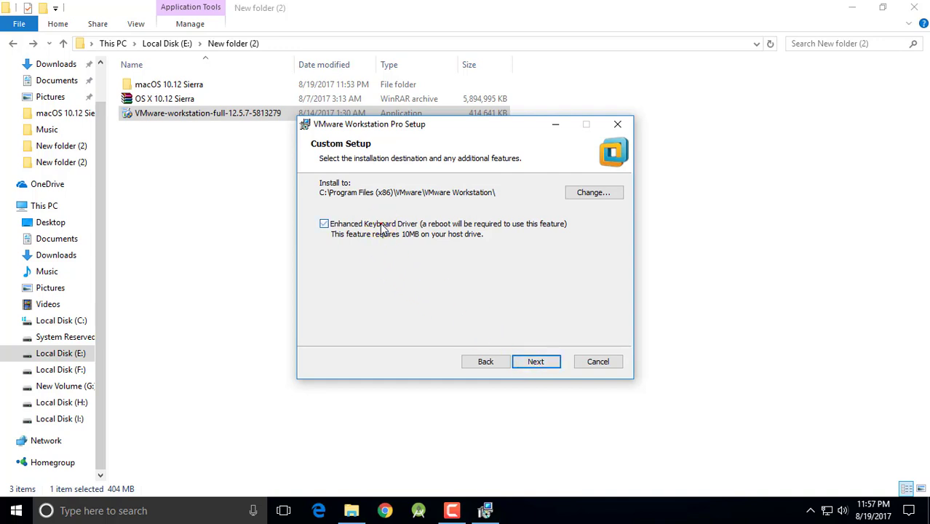
left_click(557, 363)
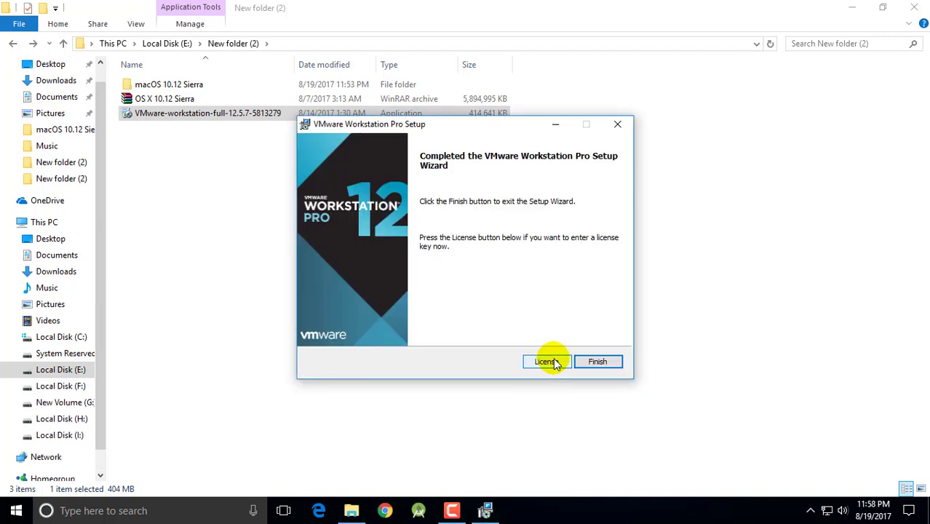
- Finish the setup wizard and open macOS 10.12 Sierra > Unlocker > unlocker204 > unlocker204
left_click(598, 362)
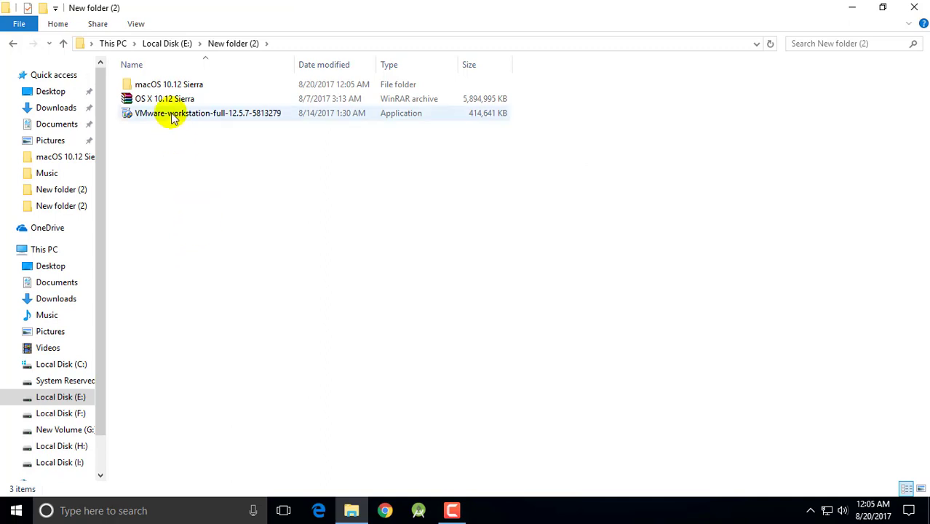
double_click(173, 84)
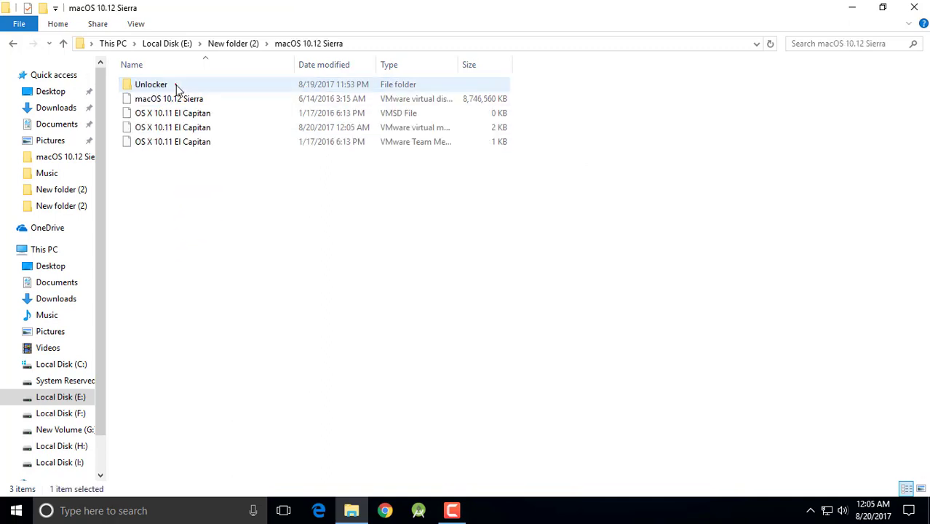
double_click(153, 84)
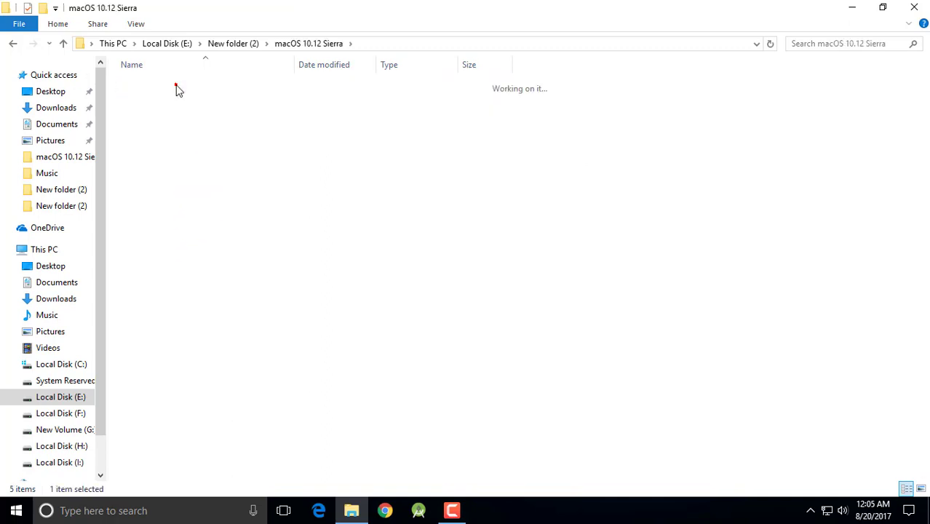
double_click(177, 86)
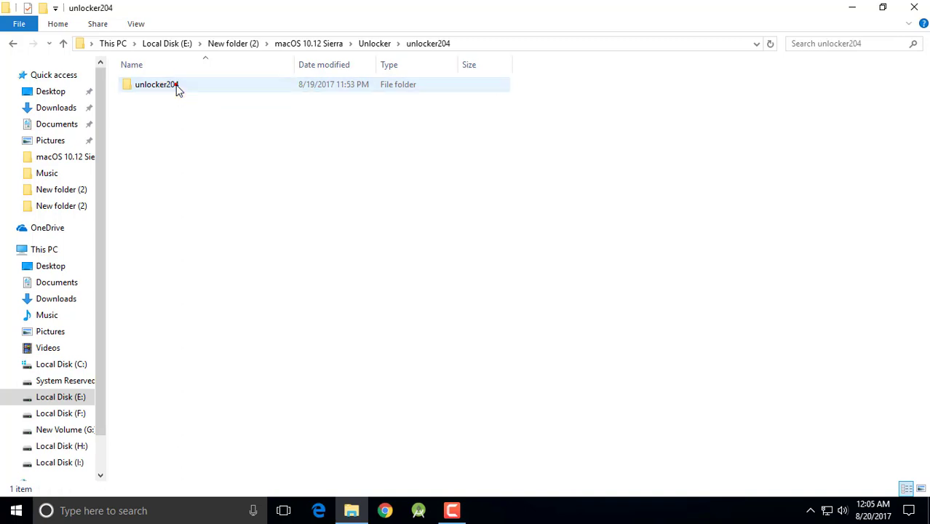
double_click(177, 86)
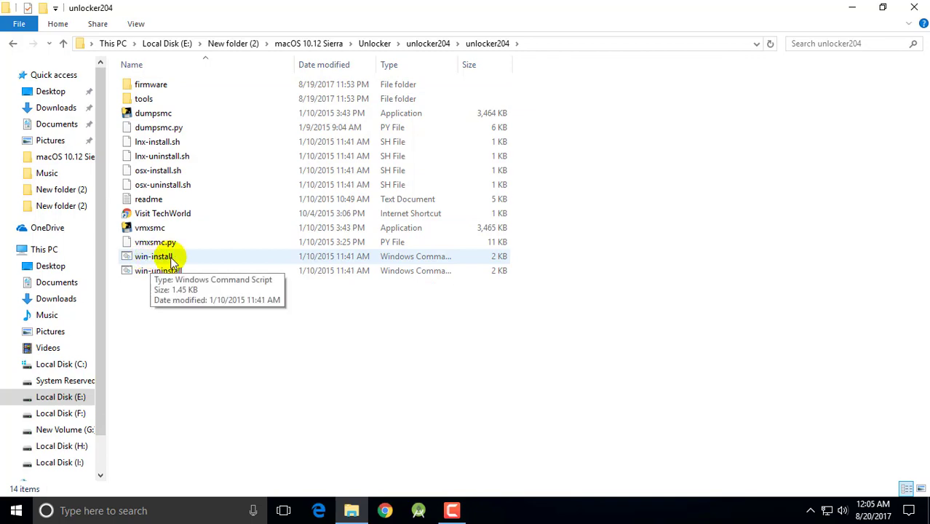
- Run the win-install script as administrator, then minimize the file window
left_click(172, 260)
right_click(171, 257)
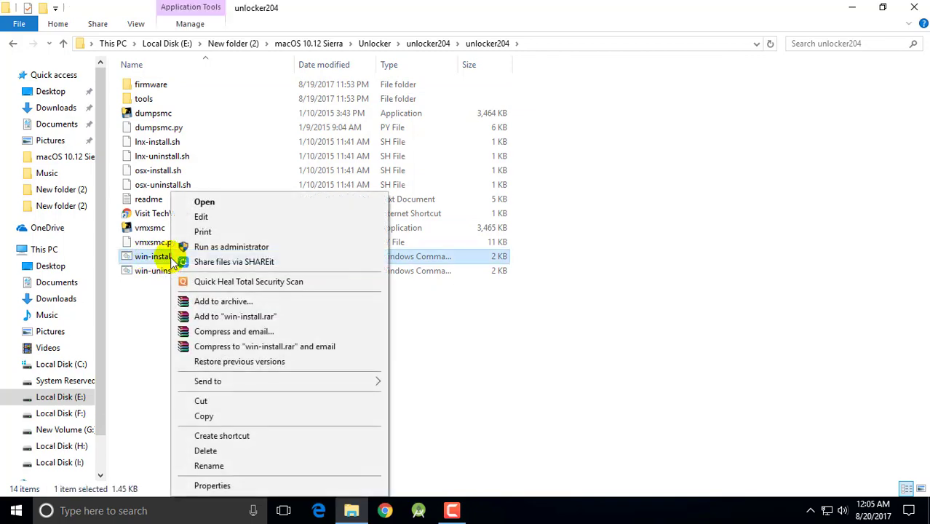
left_click(206, 250)
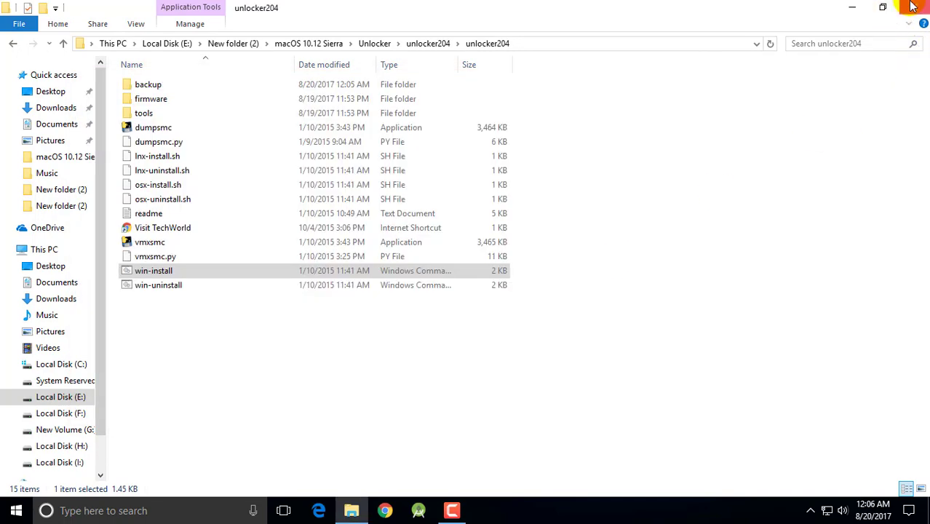
left_click(863, 6)
- Launch VMware Workstation Pro and open the OS X 10.11 El Capitan virtual machine
left_click(32, 93)
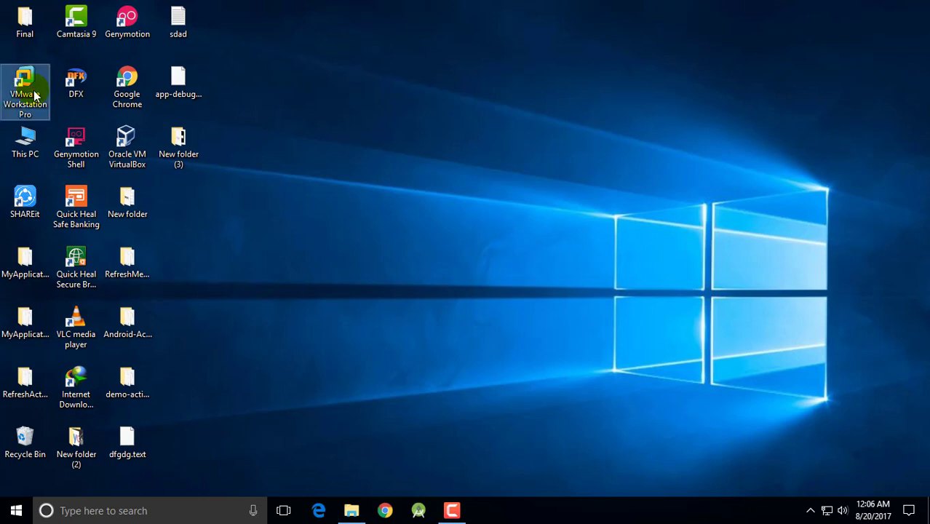
double_click(33, 93)
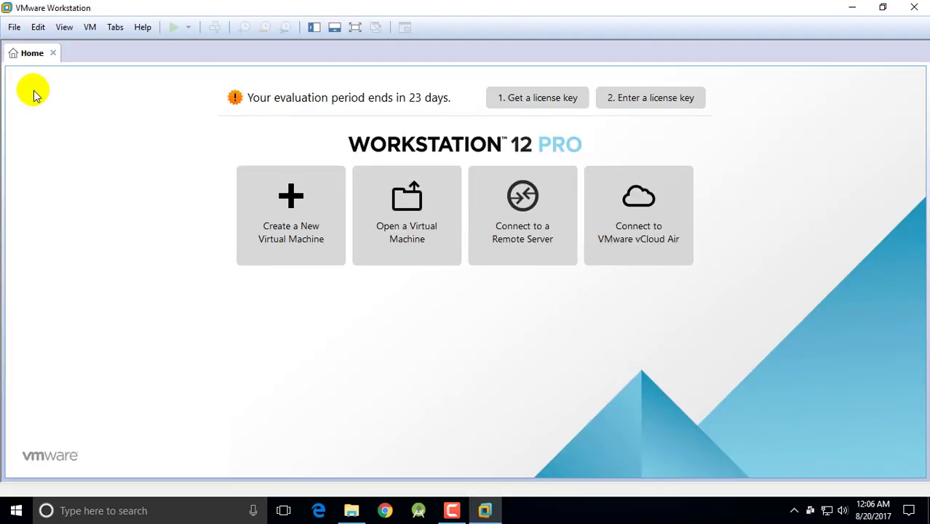
left_click(404, 193)
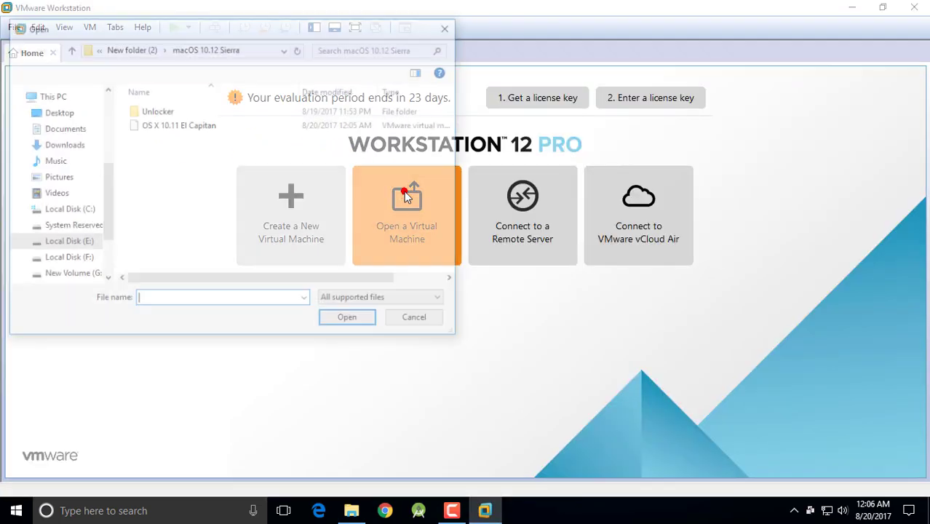
left_click(162, 130)
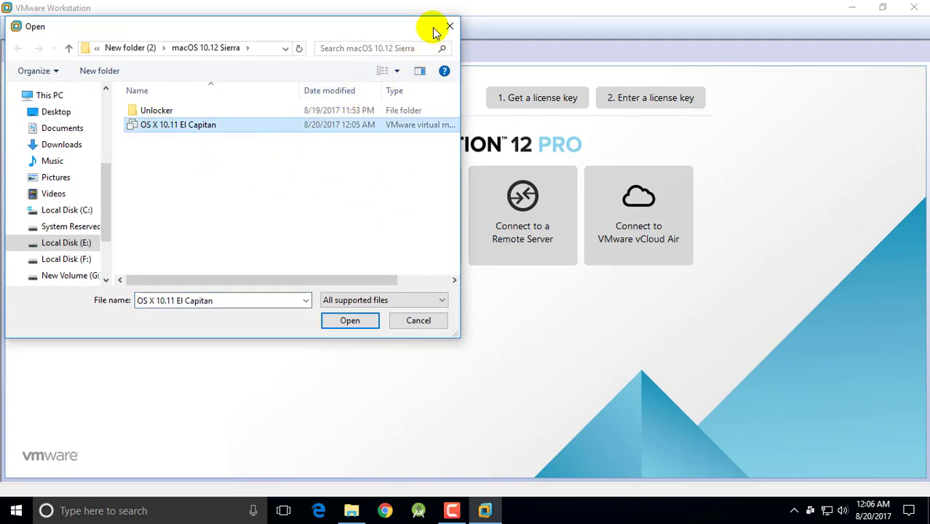
double_click(432, 29)
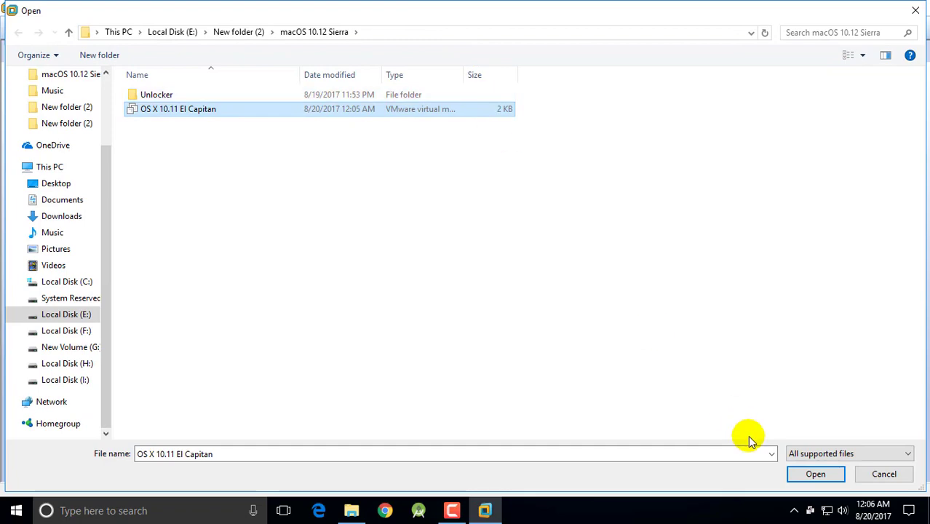
left_click(819, 474)
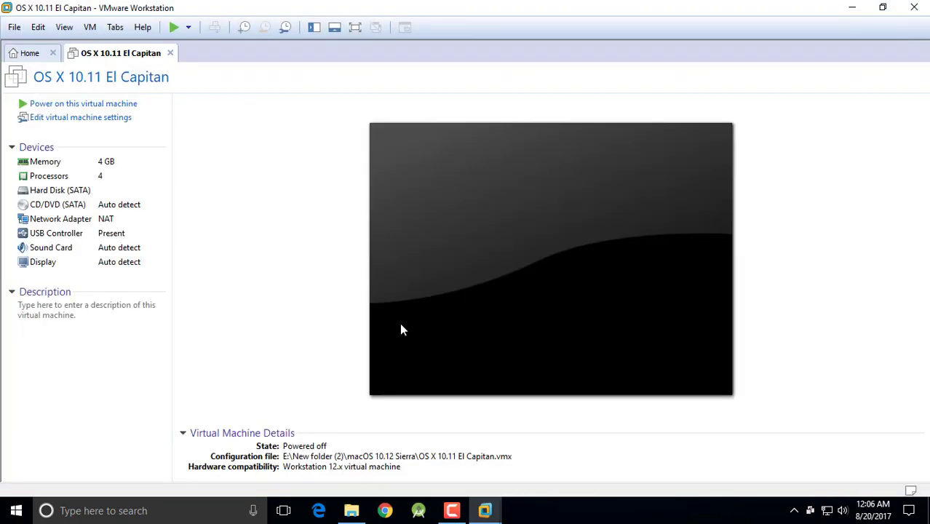
- Review the VM settings, confirming 4 GB memory and 4 processor cores
left_click(64, 119)
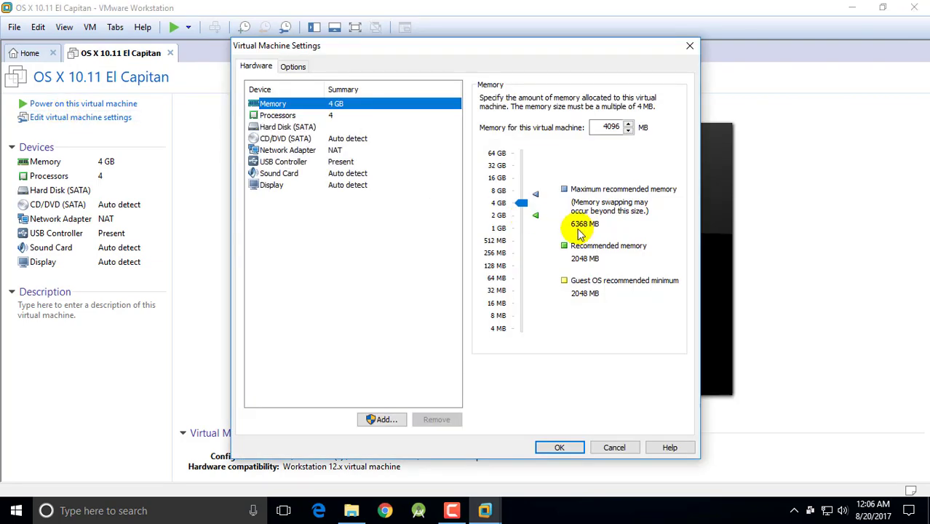
mouse_move(524, 202)
left_mouse_down()
mouse_move(528, 193)
mouse_move(531, 209)
left_mouse_up()
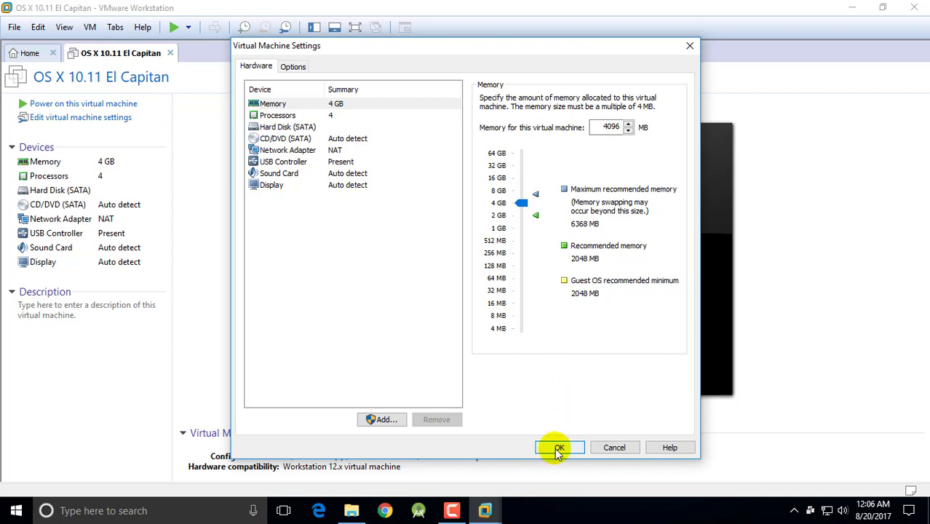
left_click(332, 118)
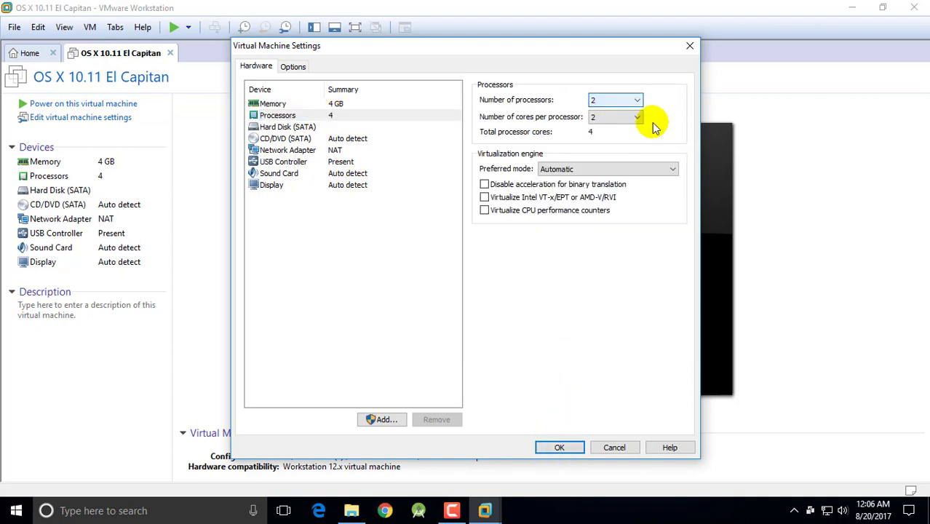
left_click(559, 447)
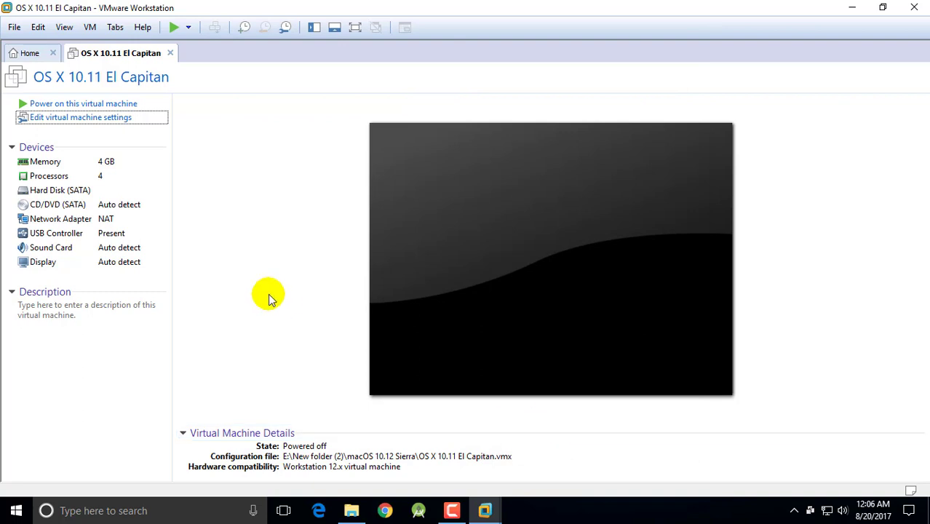
- Power on the VM with macOS 10.12 Sierra.vmdk as its disk and go full screen
left_click(174, 27)
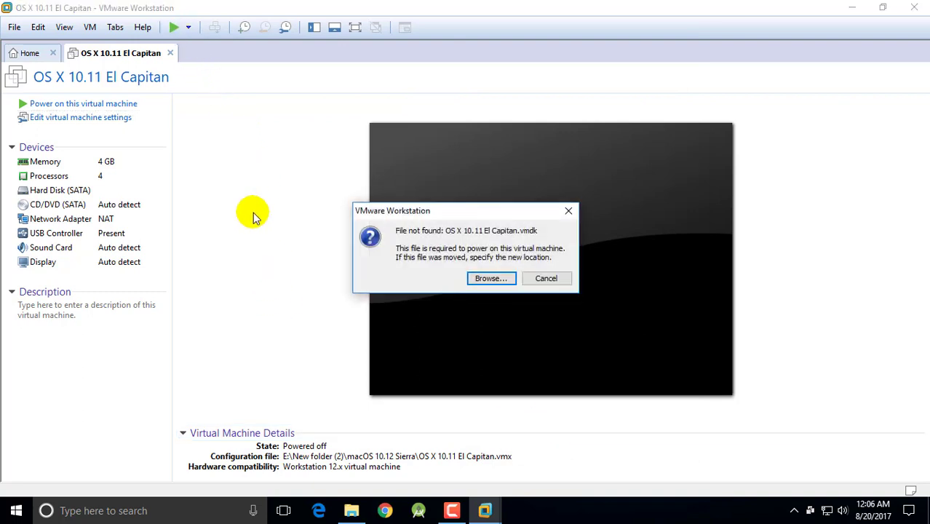
left_click(491, 278)
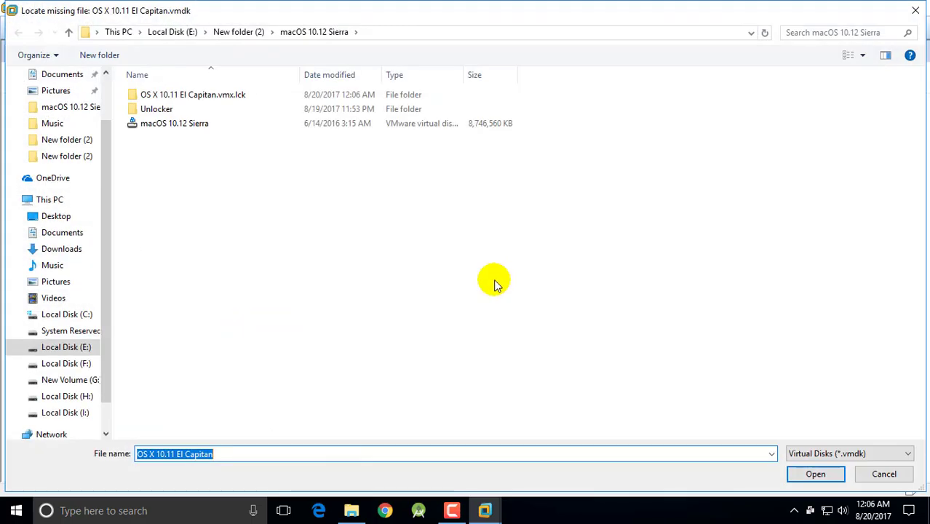
left_click(237, 127)
double_click(238, 128)
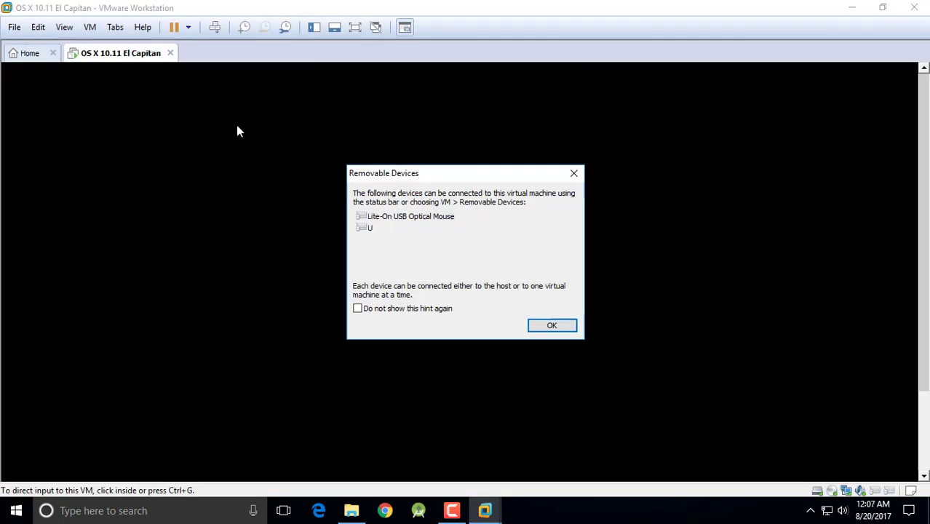
left_click(552, 325)
left_click(355, 27)
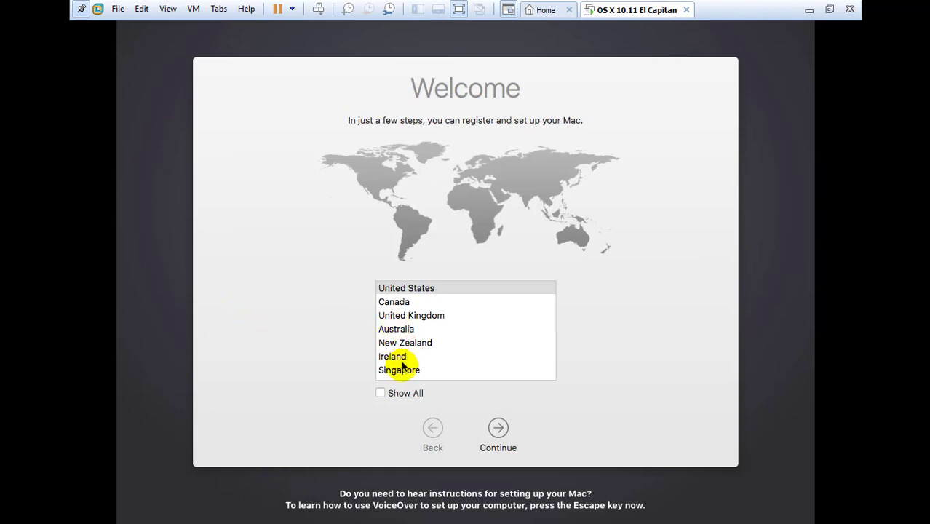
- Choose India as country and ABC keyboard, and skip transferring any information
scroll(421, 350, "down", 3)
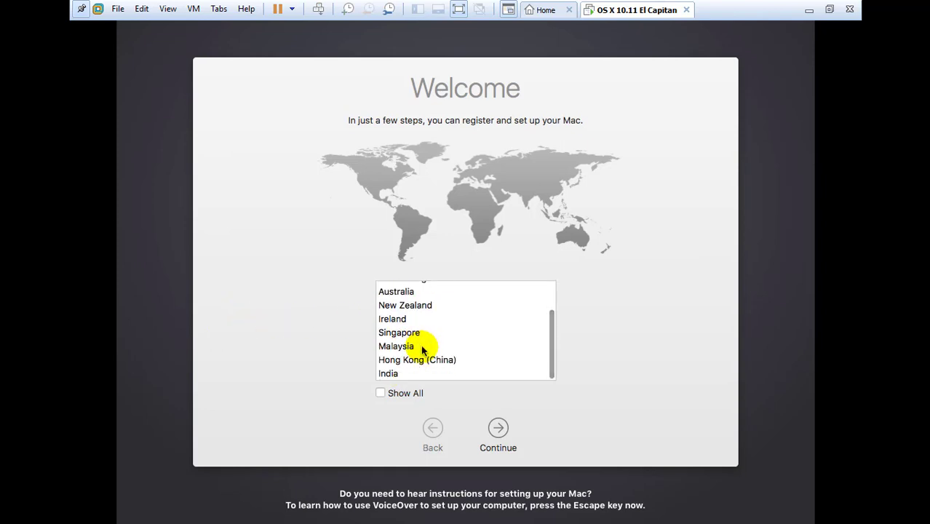
left_click(390, 374)
left_click(498, 428)
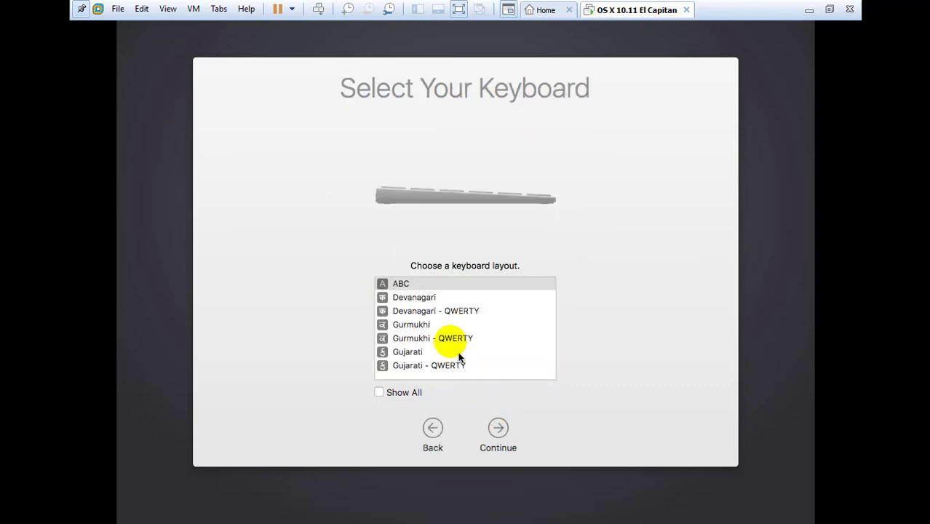
left_click(420, 285)
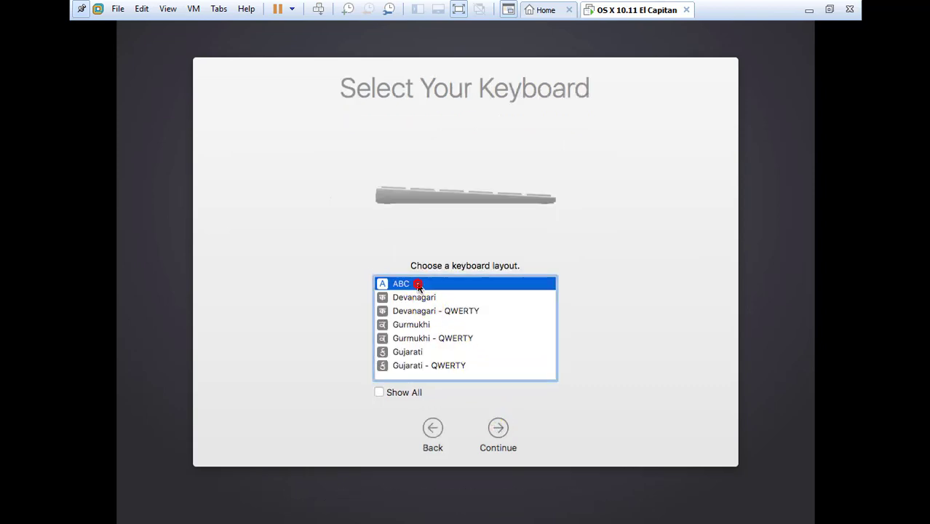
left_click(496, 430)
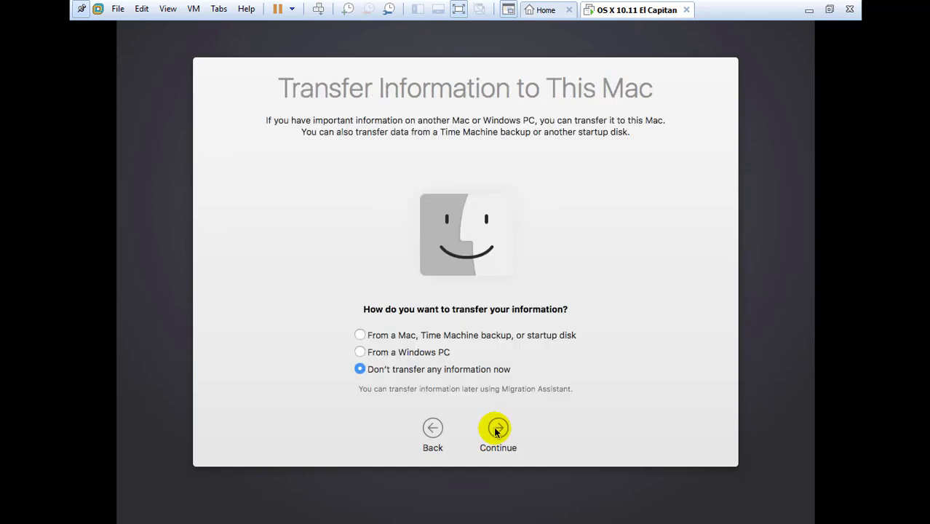
left_click(496, 430)
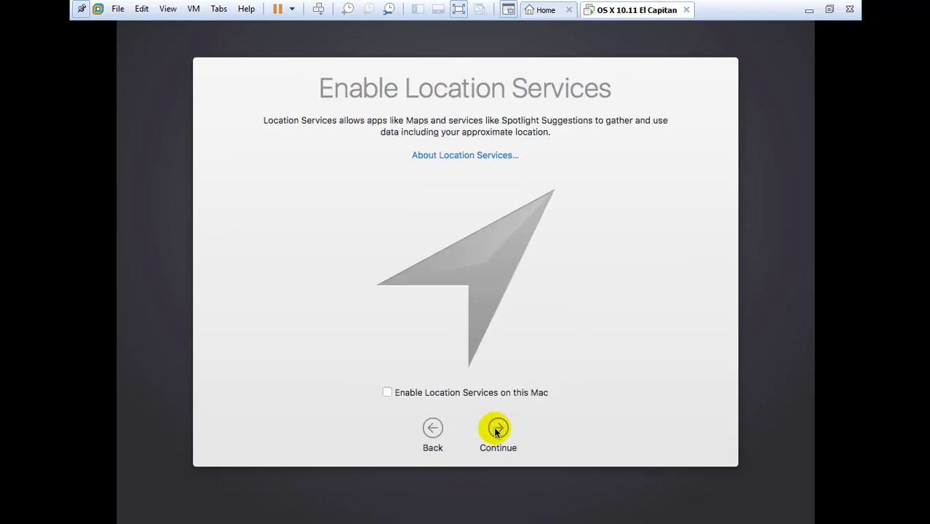
left_click(496, 430)
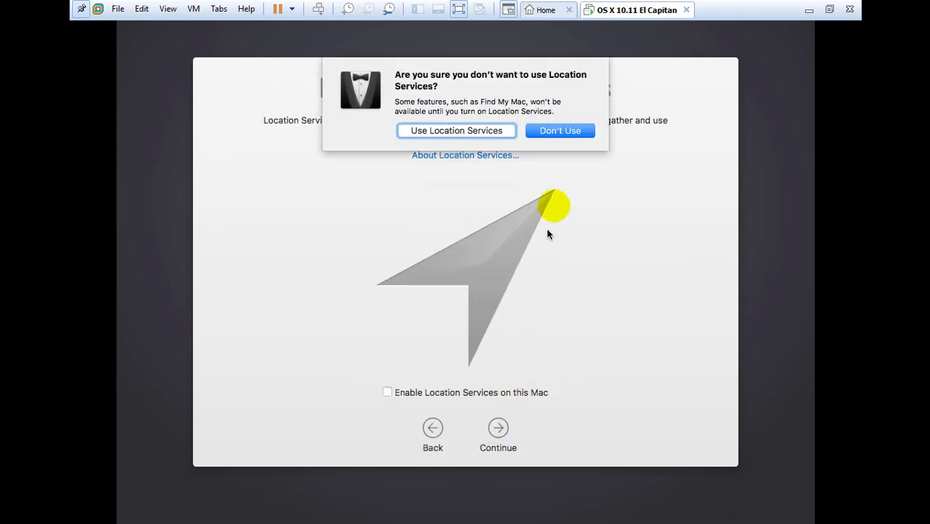
- Decline Location Services, skip Apple ID sign-in, and agree to the OS X license
left_click(566, 131)
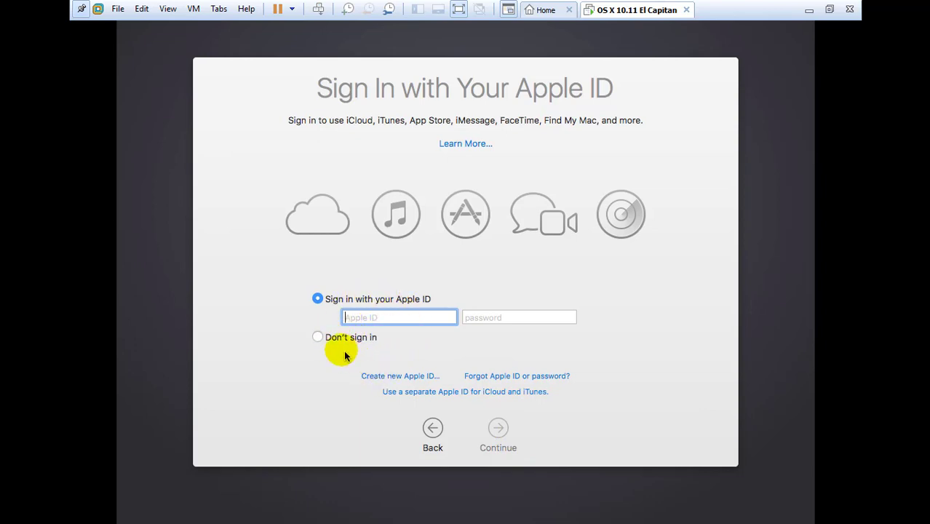
left_click(317, 337)
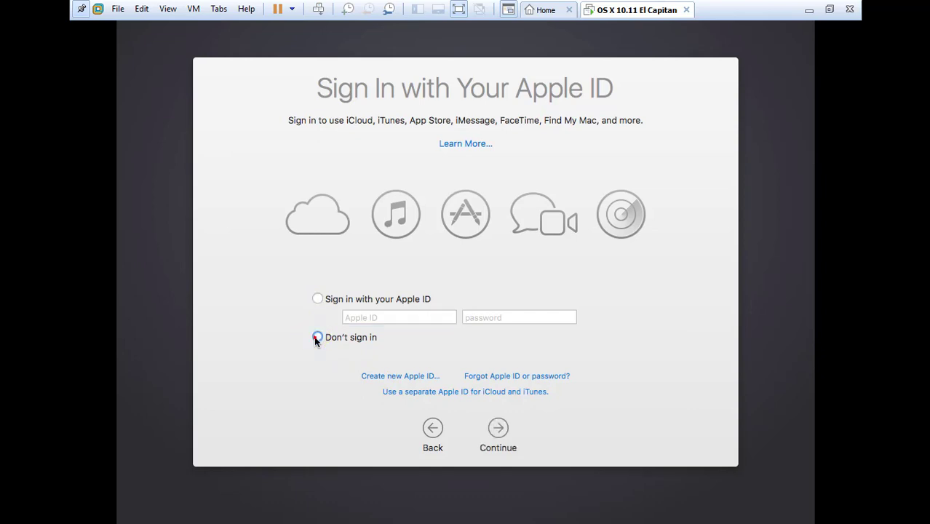
left_click(500, 430)
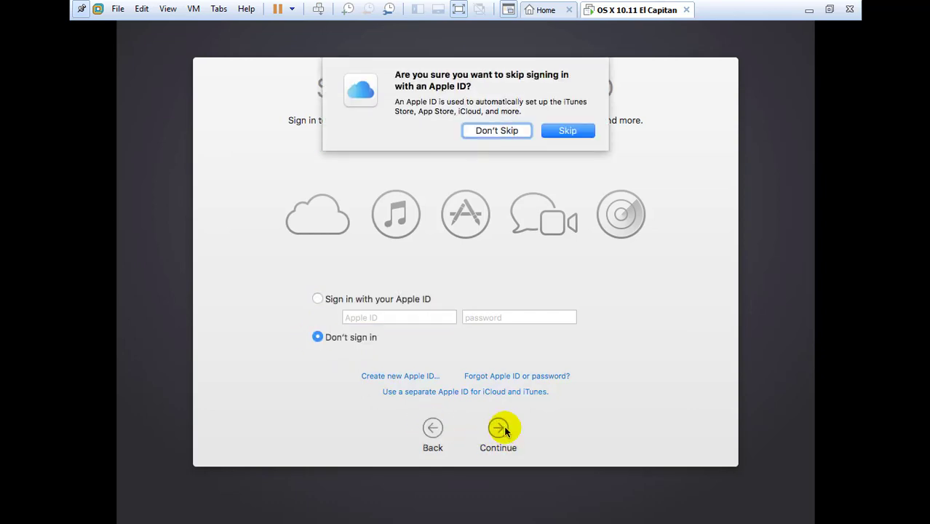
left_click(560, 130)
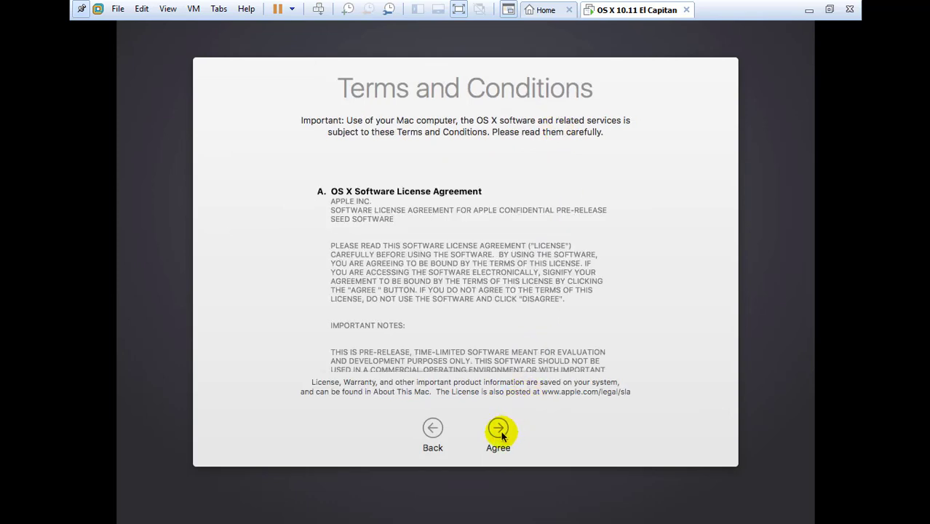
left_click(499, 431)
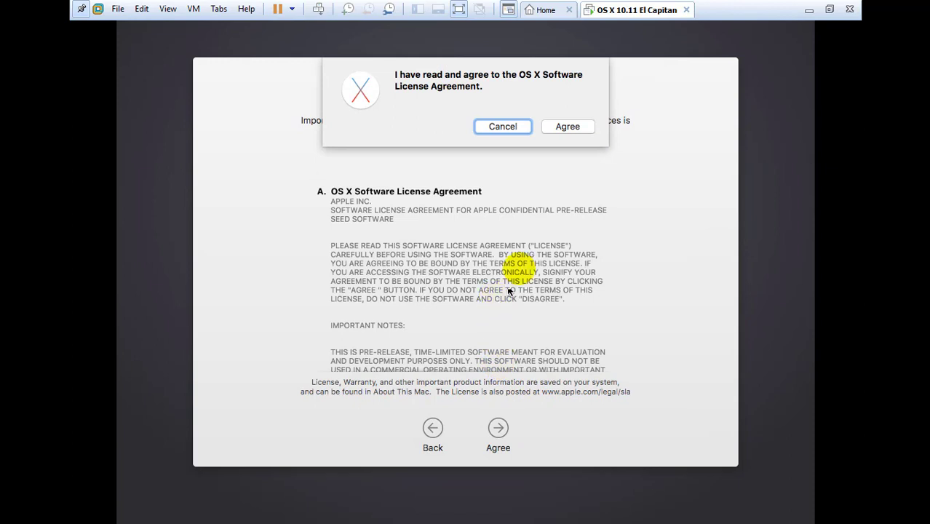
left_click(573, 128)
left_click(572, 127)
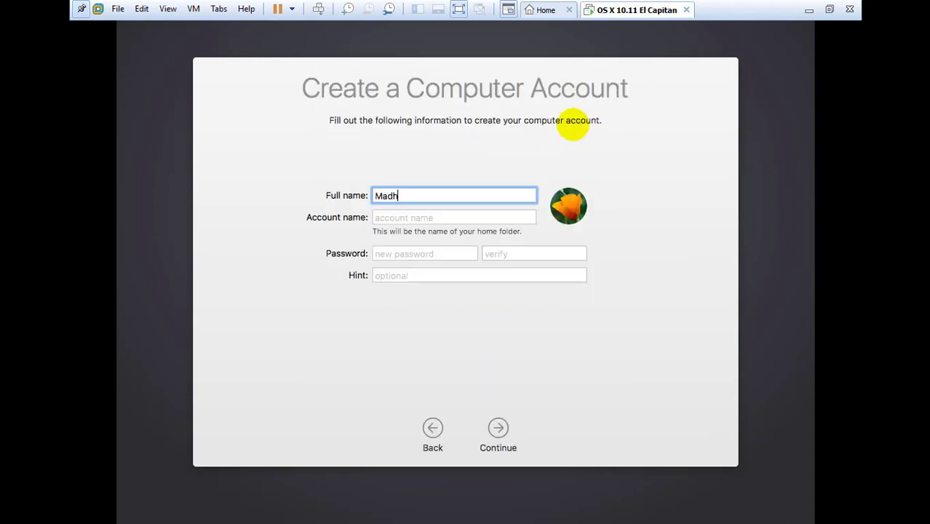
- Enter the user's full name, account name and password, then create the account
key("Tab")
key("Tab")
type("m")
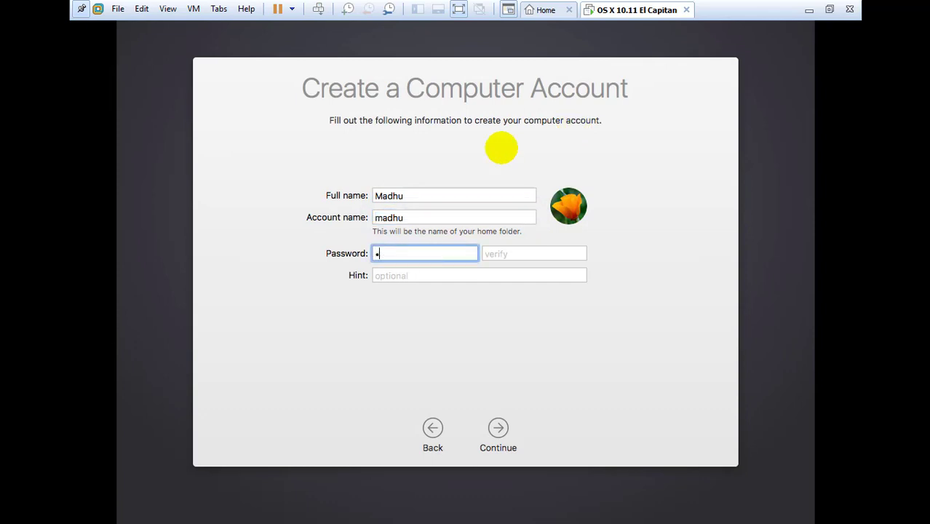
key("Tab")
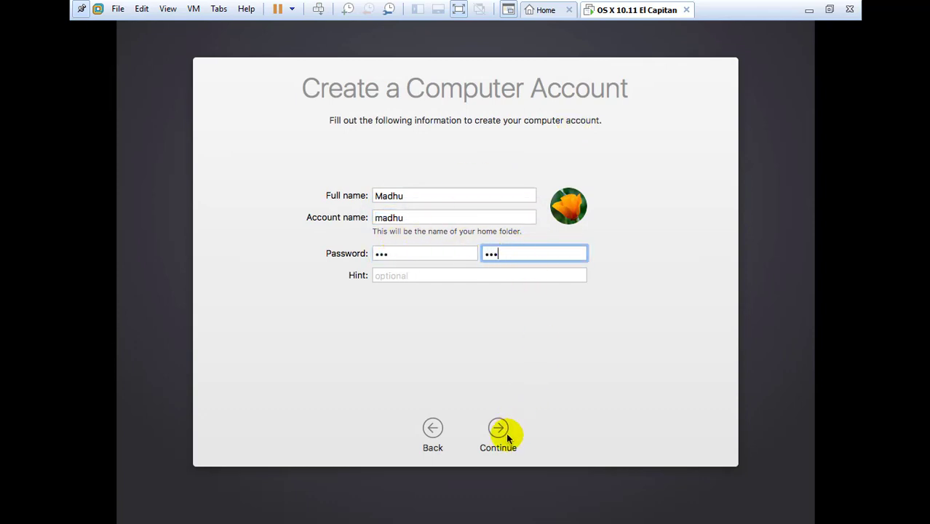
left_click(500, 428)
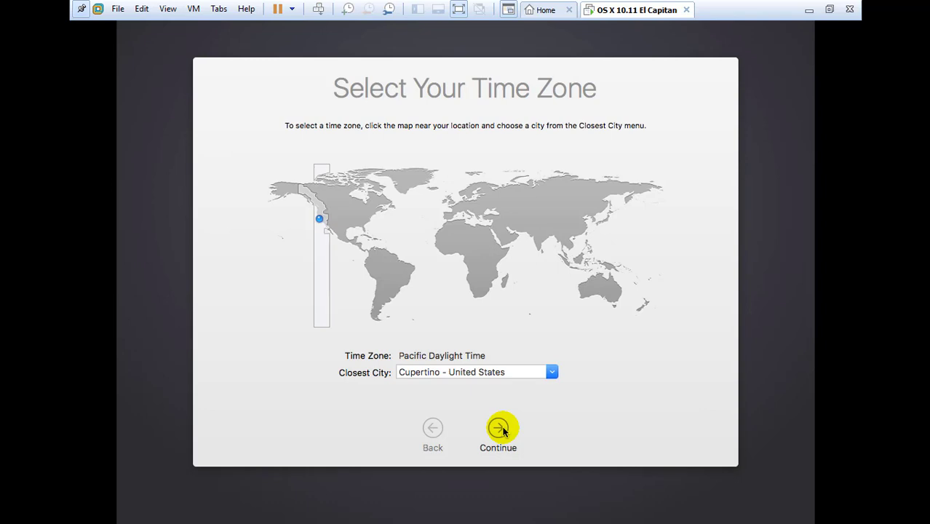
- Replace the closest city with Kolkata - India for India Standard Time and continue
left_click(507, 372)
key("Delete")
key("Delete")
key("Delete")
key("Delete")
key("Delete")
key("Delete")
key("Delete")
key("Delete")
key("Delete")
key("Delete")
key("Delete")
key("Delete")
key("Delete")
key("Delete")
key("Delete")
key("Delete")
key("Delete")
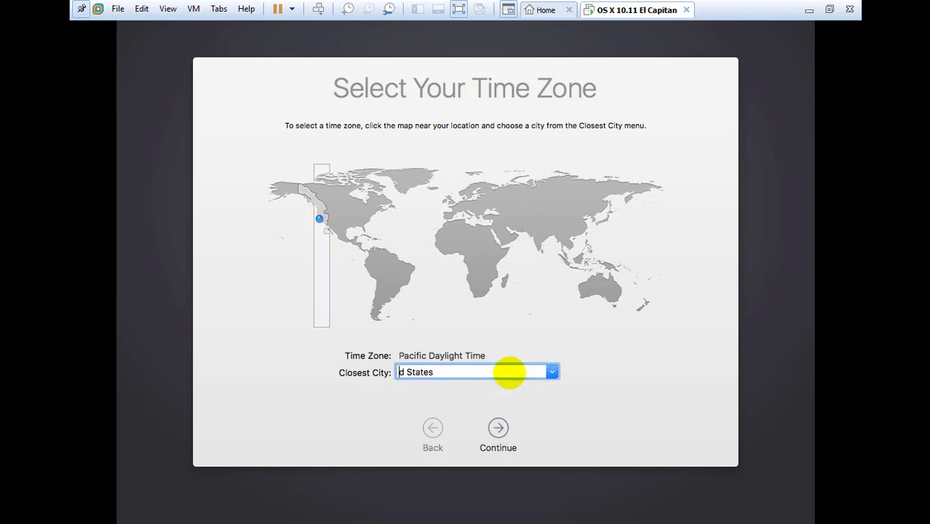
type("kolkata")
key("Return")
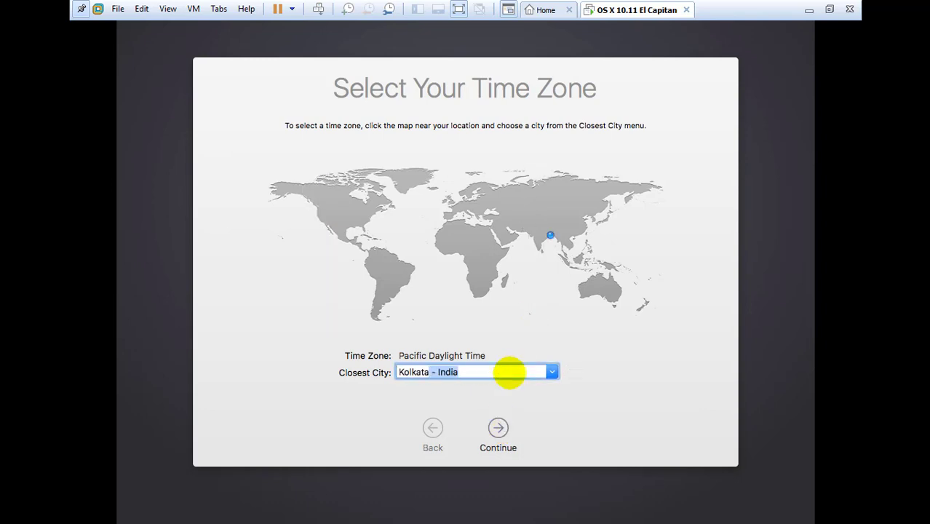
left_click(499, 431)
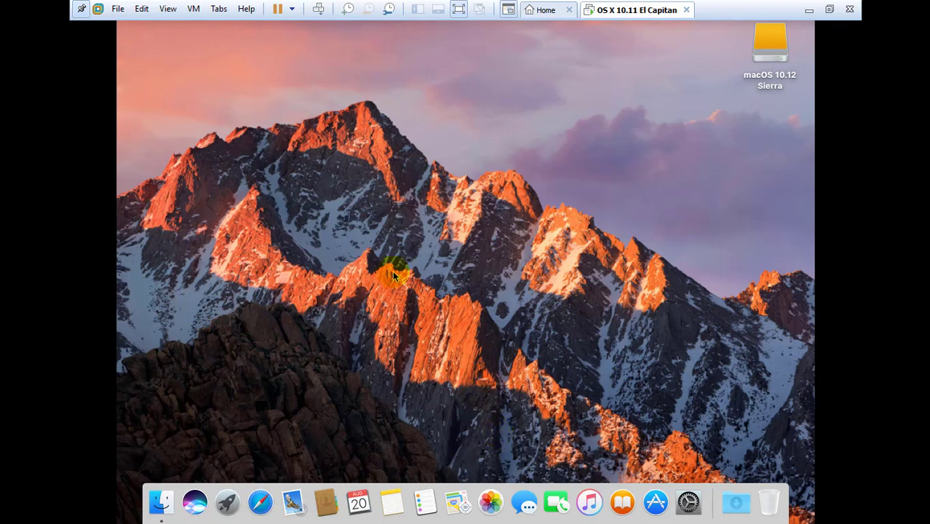
- Choose VM > Install VMware Tools, mount the disc, and launch the Install VMware Tools package
left_click(522, 271)
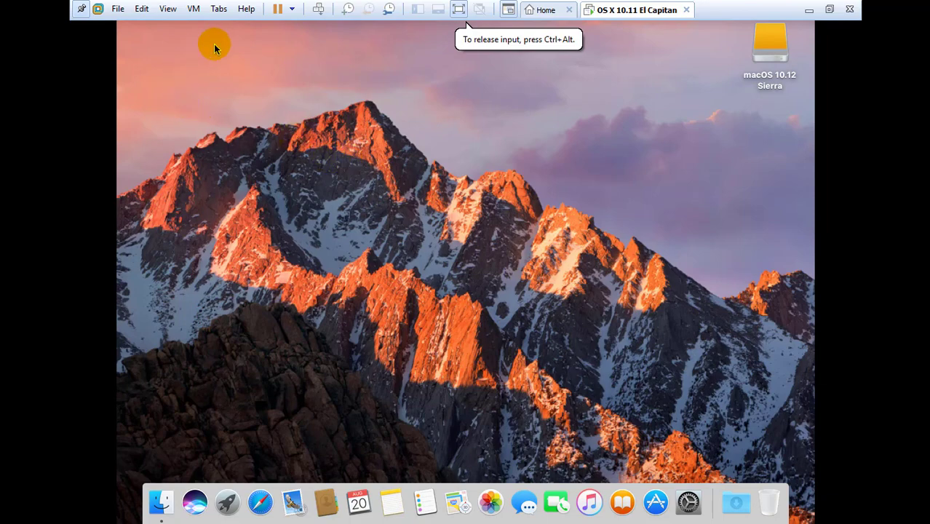
left_click(193, 10)
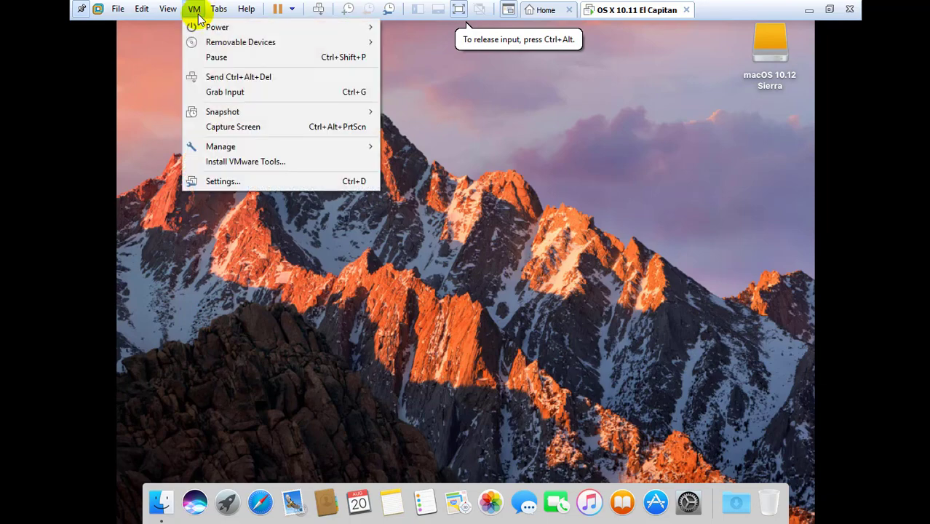
left_click(246, 161)
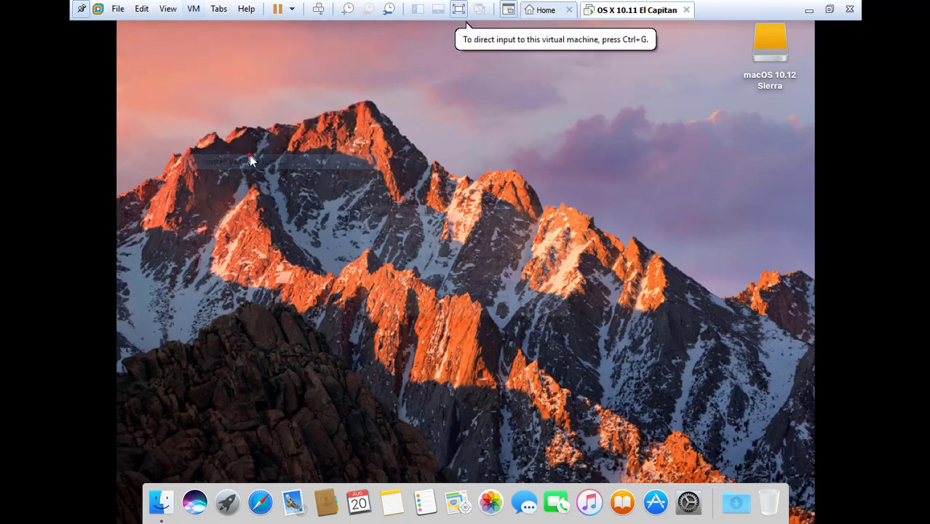
left_click(486, 305)
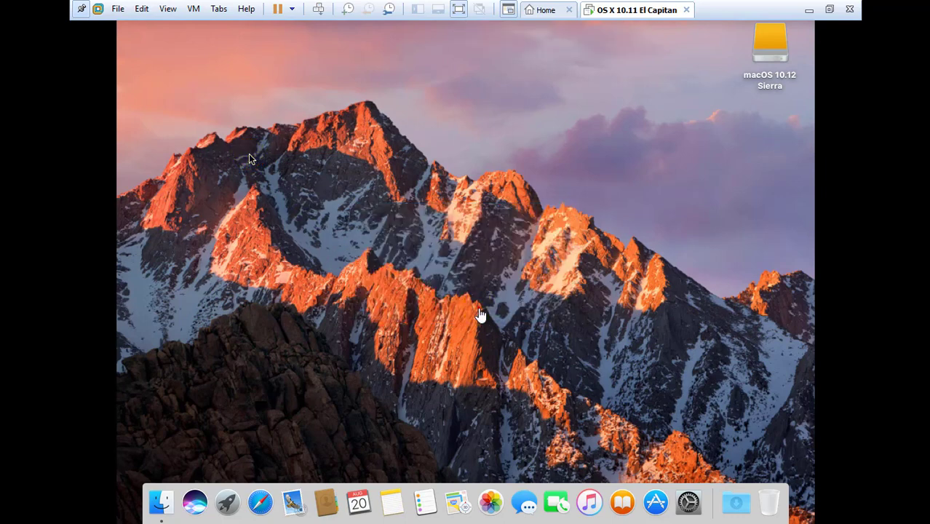
left_click(282, 146)
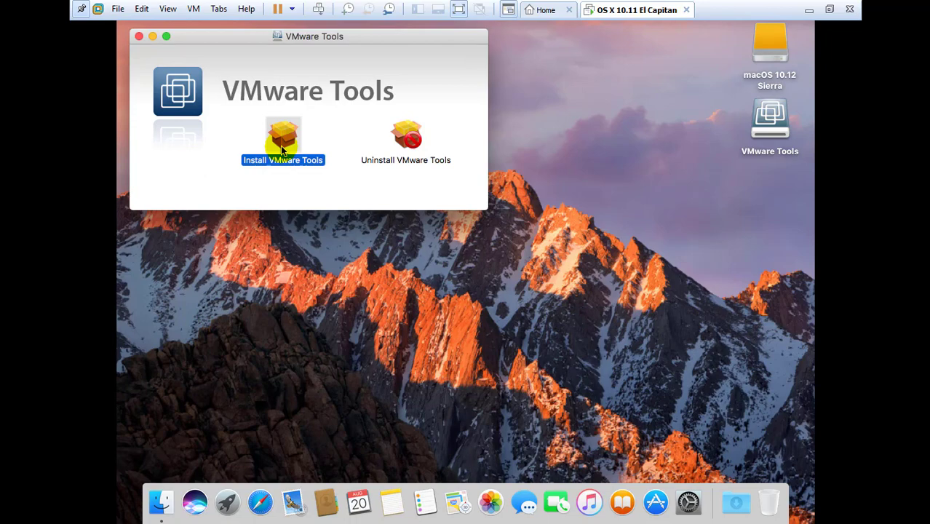
double_click(283, 150)
- Run the installer with the administrator password and Install Anyway, then close the failed summary
left_click(630, 359)
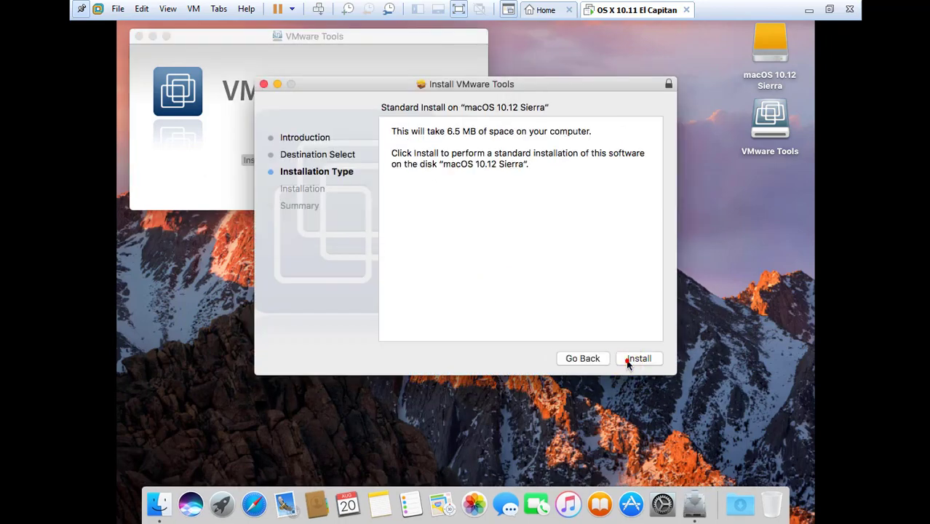
left_click(639, 358)
key("Return")
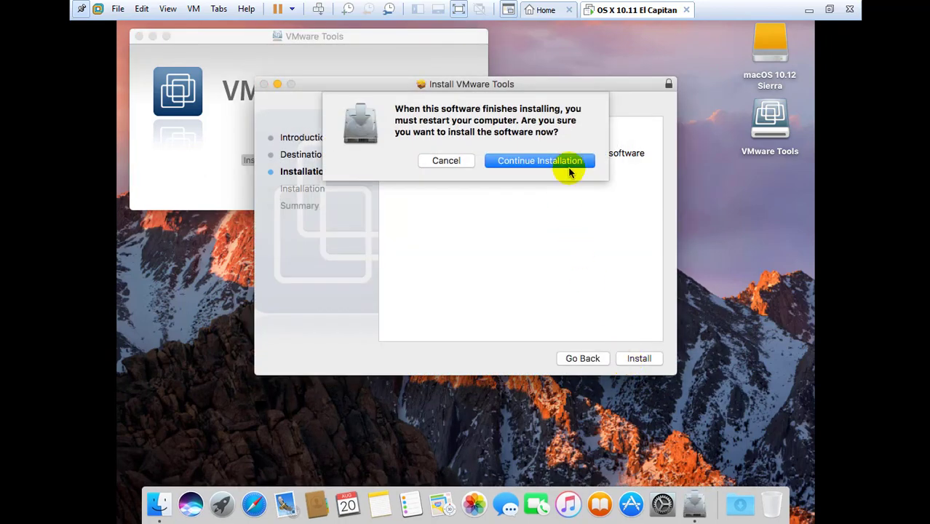
left_click(570, 169)
left_click(469, 177)
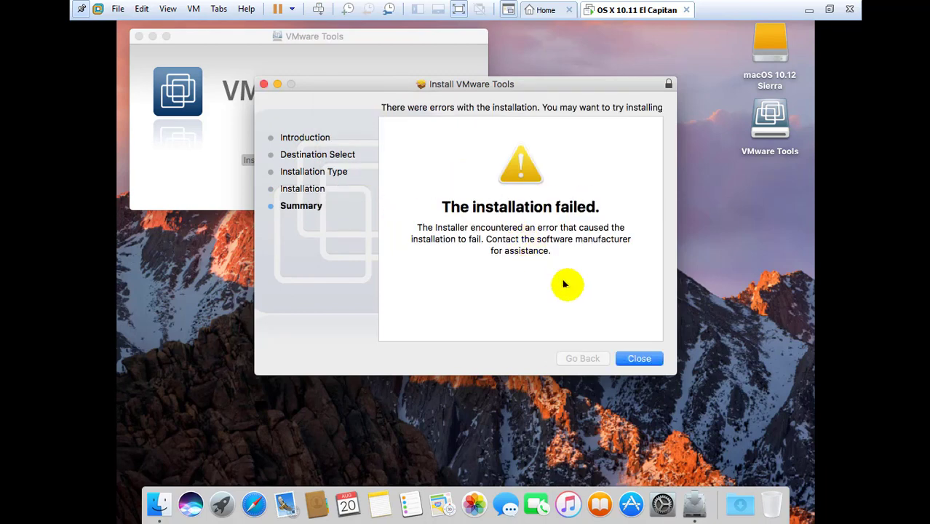
left_click(639, 361)
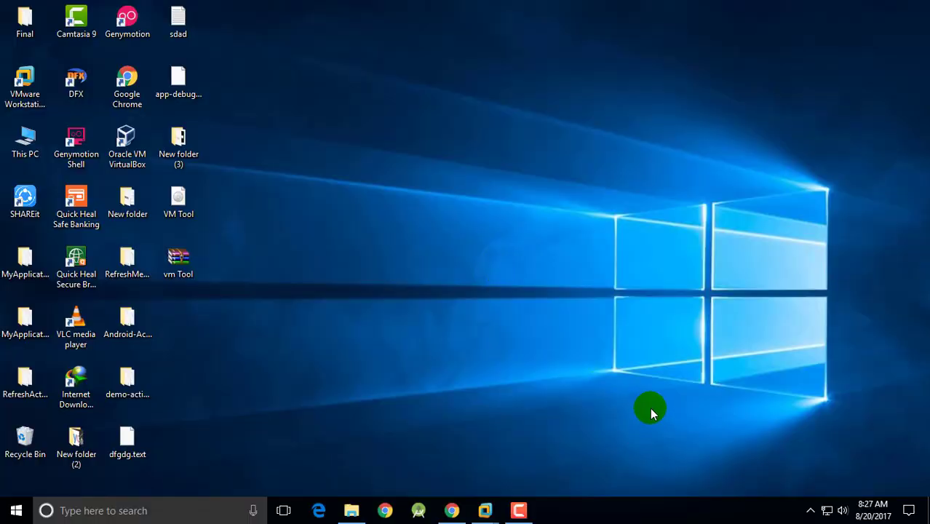
- Clear the host desktop selection and bring the El Capitan VM window forward
left_click(182, 204)
left_click(393, 265)
mouse_move(485, 510)
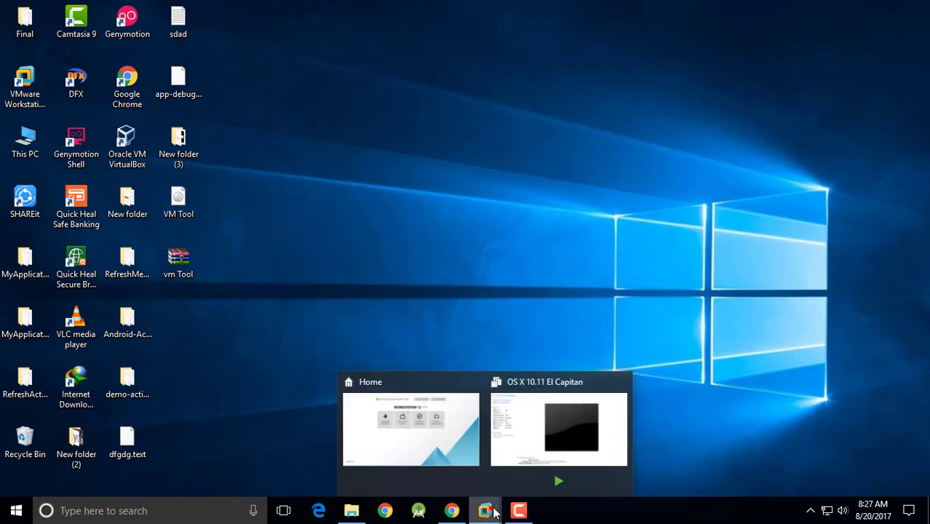
left_click(491, 466)
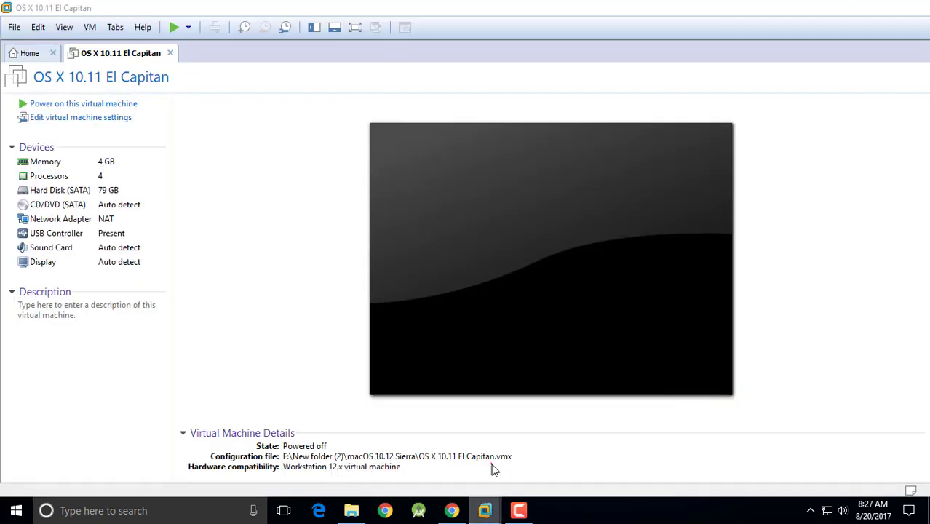
- Point the VM's CD/DVD (SATA) drive at the VM Tool ISO image on the Desktop
left_click(91, 120)
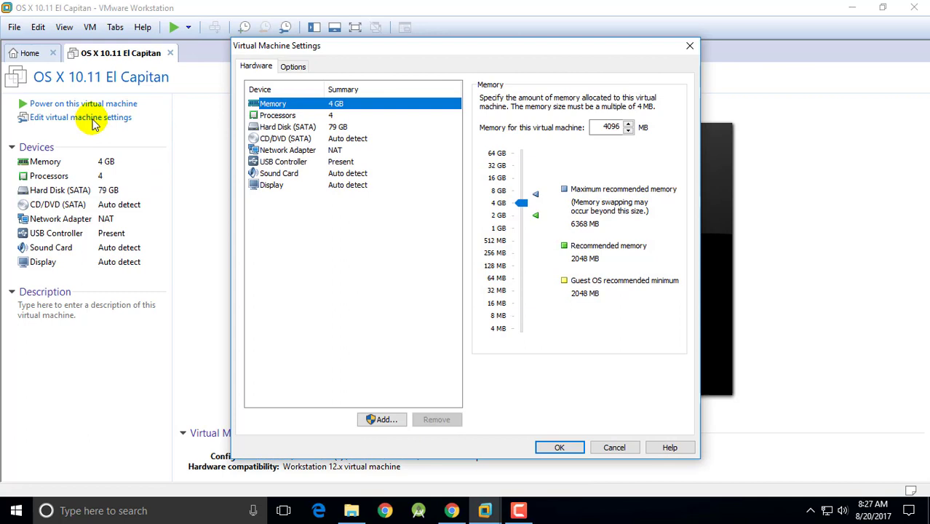
left_click(284, 138)
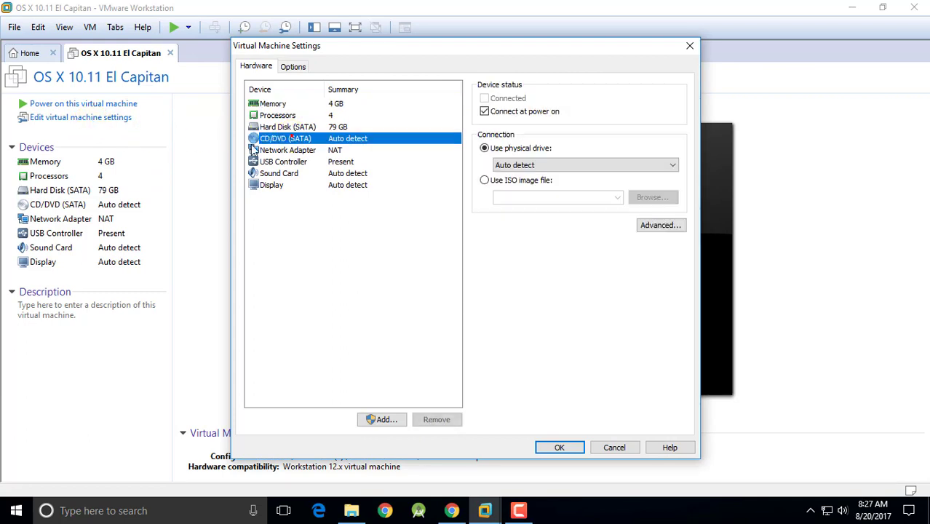
left_click(516, 181)
left_click(663, 226)
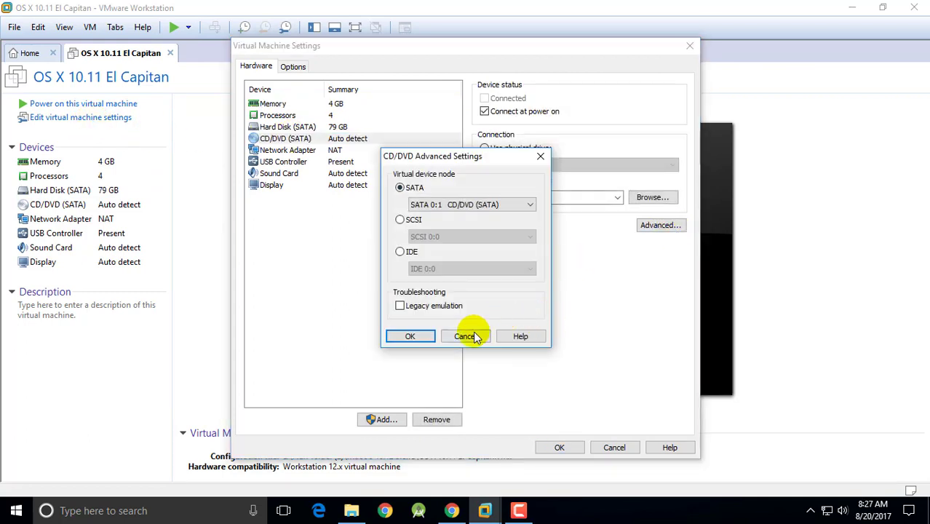
left_click(466, 336)
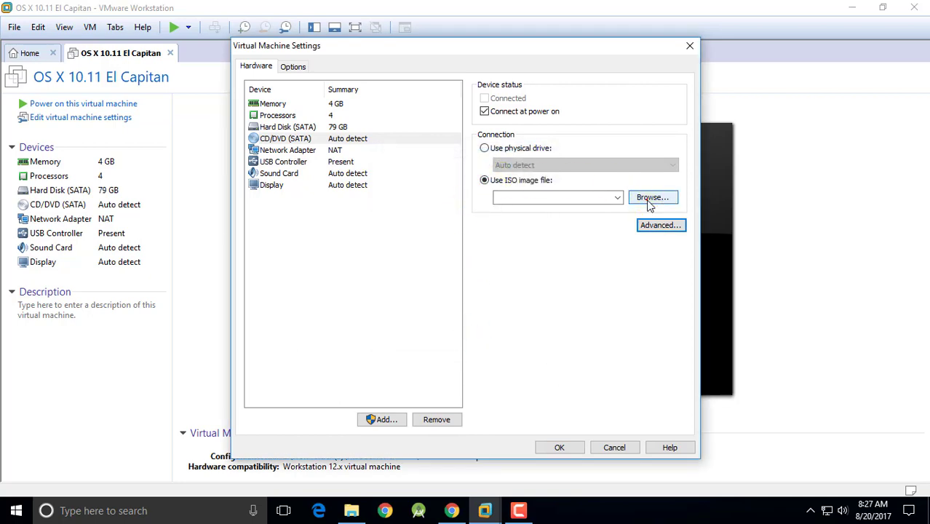
left_click(651, 202)
left_click(56, 220)
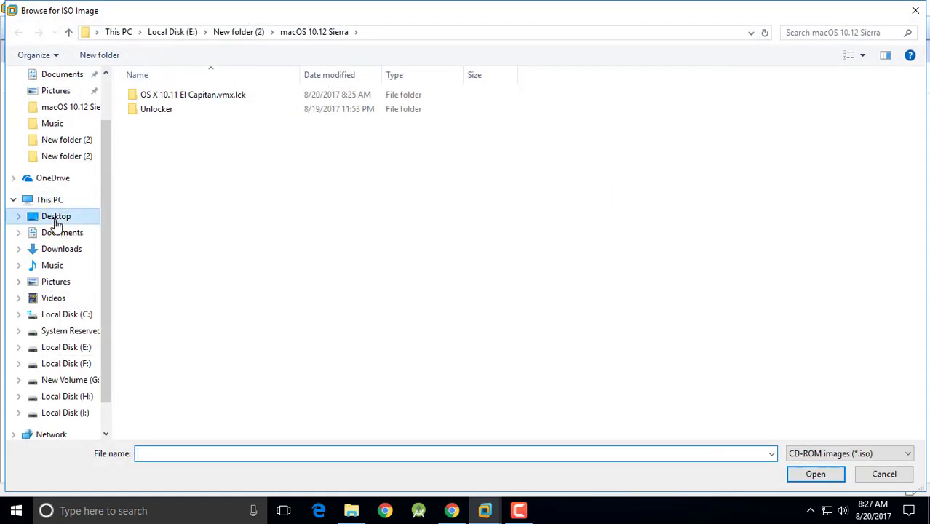
double_click(876, 113)
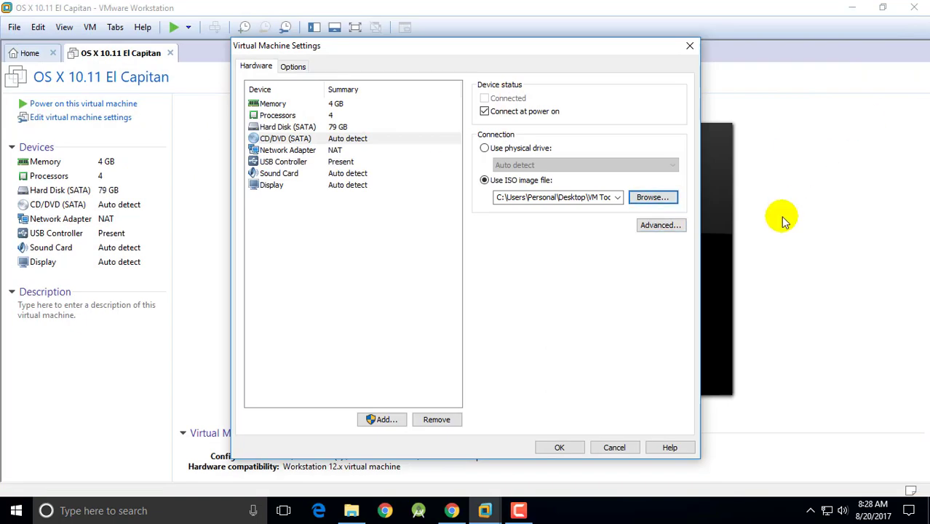
left_click(561, 447)
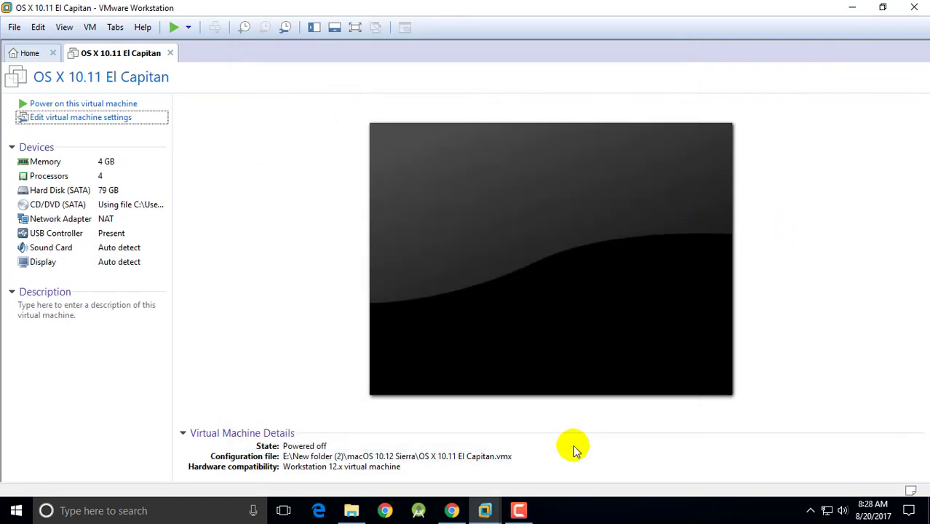
- Power on the VM in full screen and open the VMware Tools disc on the Sierra desktop
left_click(102, 105)
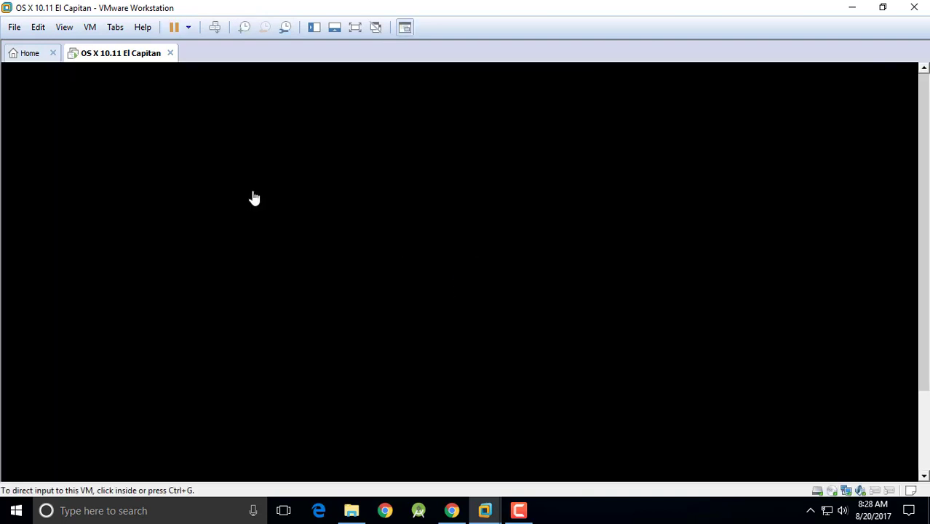
key("ctrl+alt+Return")
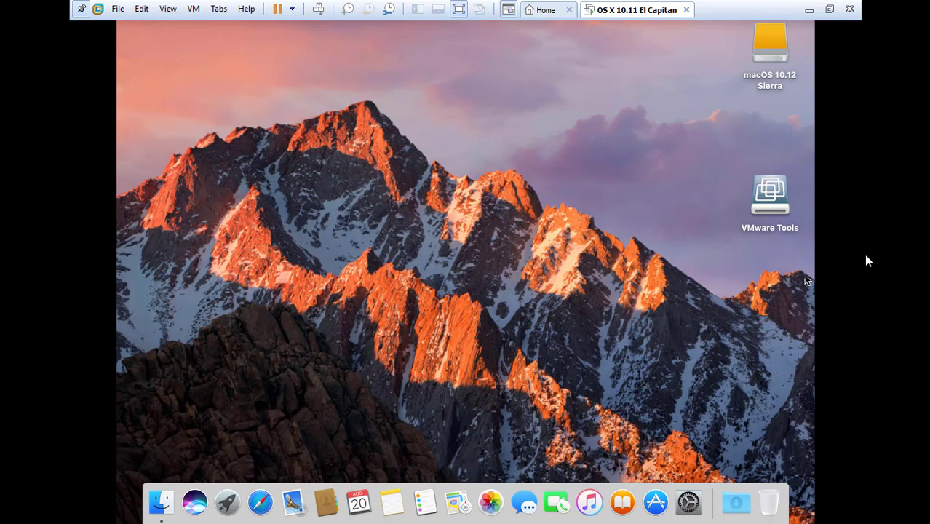
left_click(785, 203)
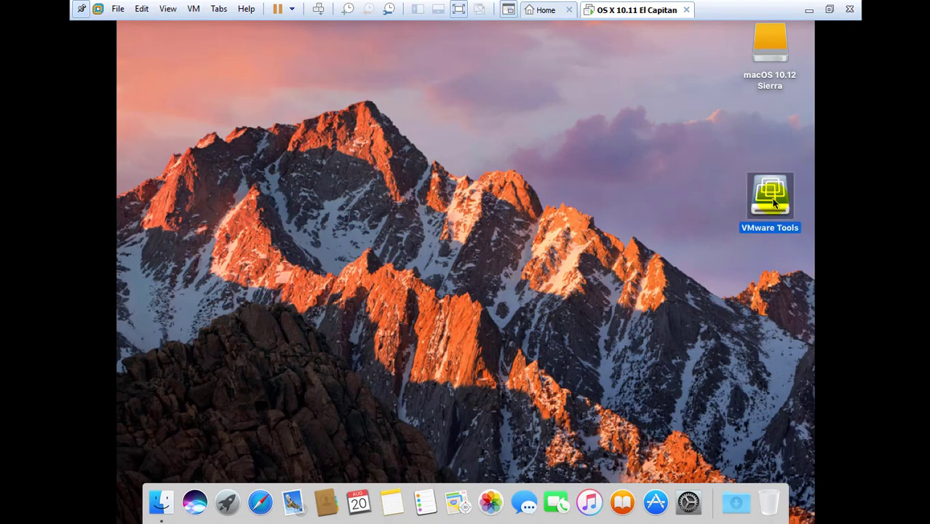
double_click(775, 204)
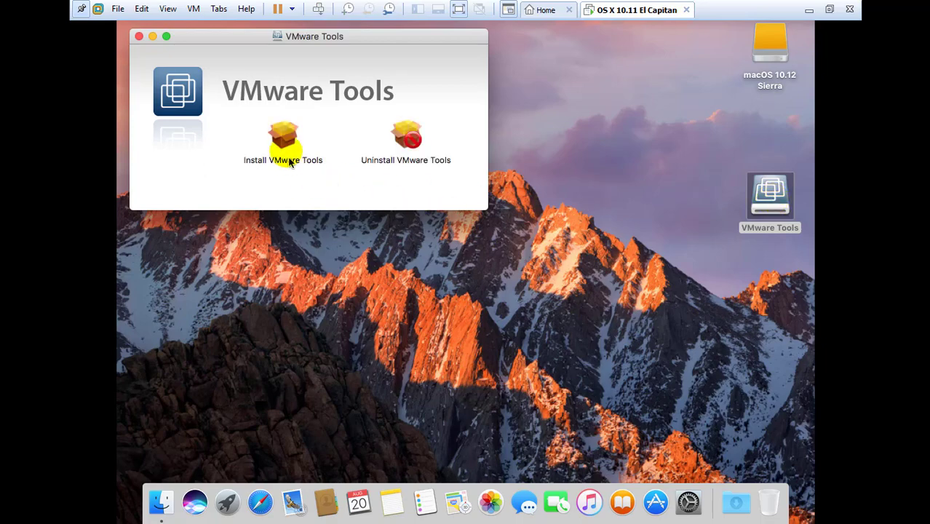
- Run the Install VMware Tools package through a standard install, then restart the macOS guest
left_click(285, 150)
double_click(285, 150)
left_click(632, 358)
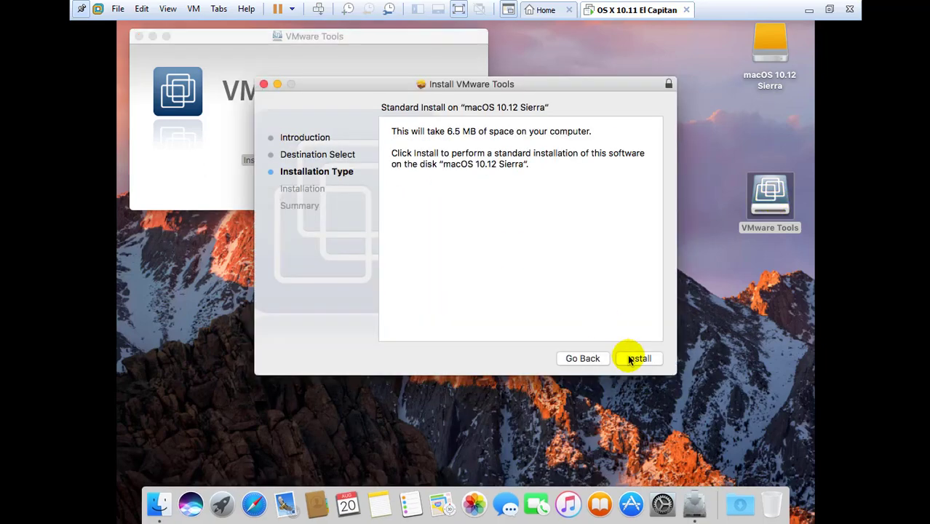
left_click(635, 359)
key("Return")
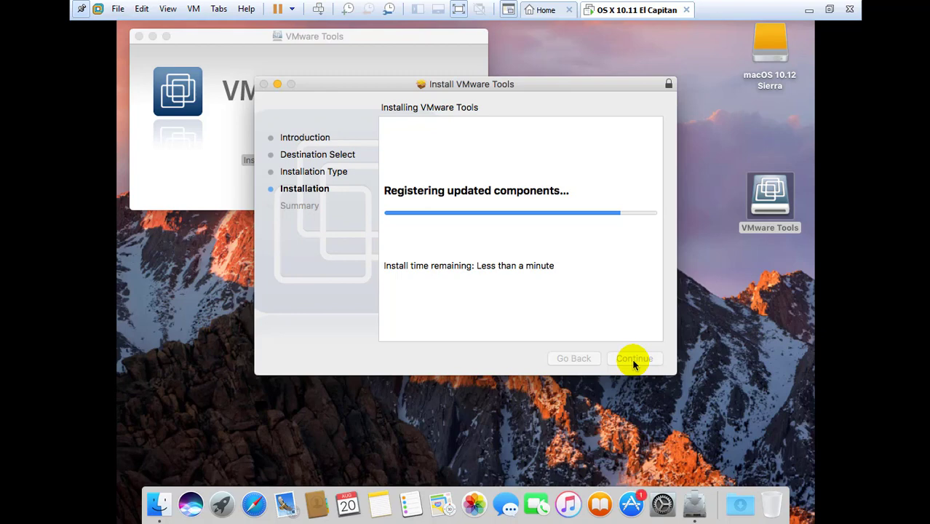
left_click(637, 358)
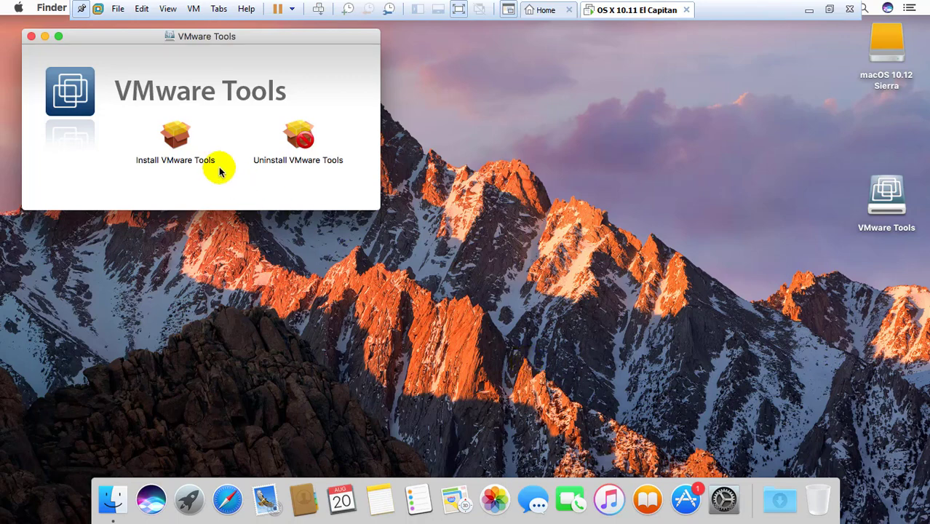
- Close the VMware Tools window and unpin the full-screen VMware command bar
left_click(32, 37)
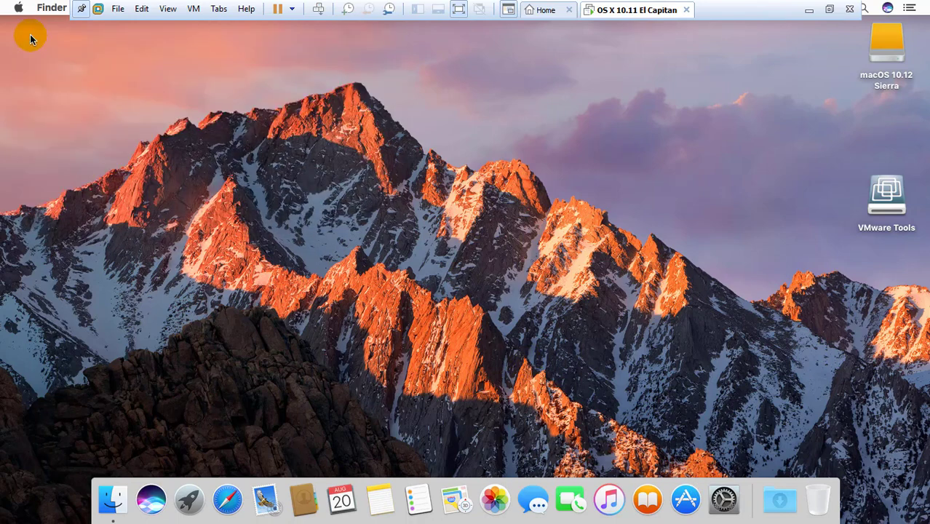
left_click(80, 8)
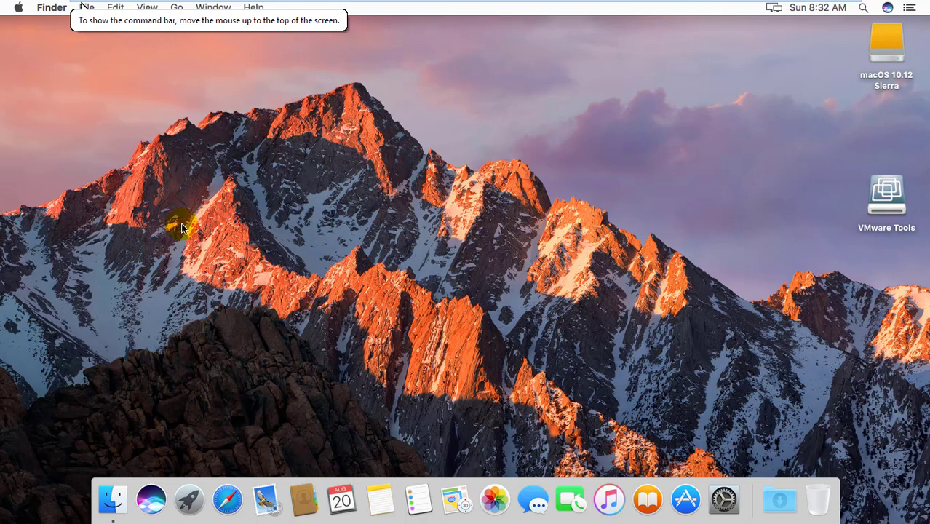
mouse_move(81, 7)
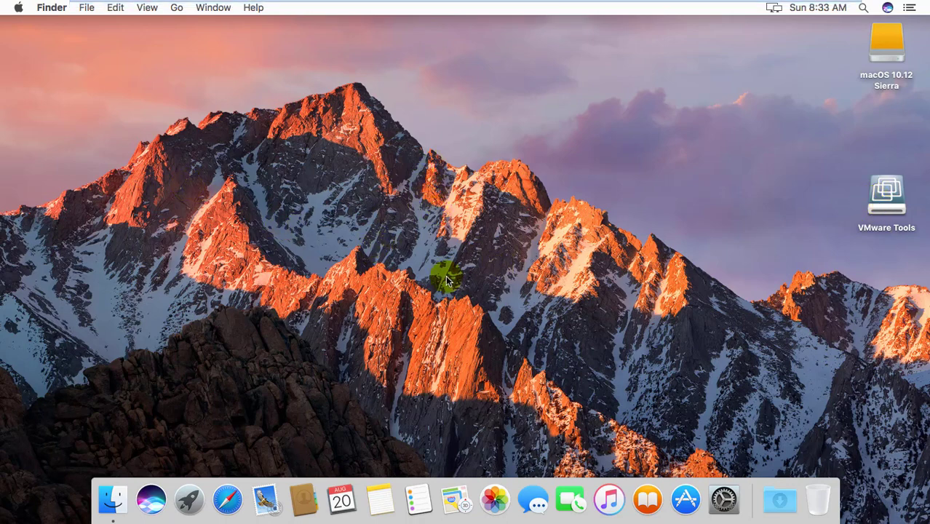
left_click(687, 509)
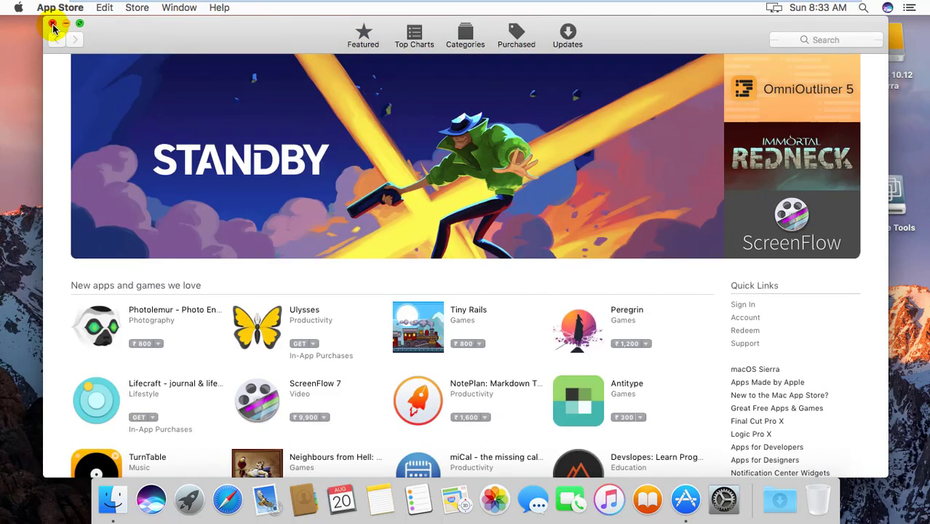
left_click(53, 25)
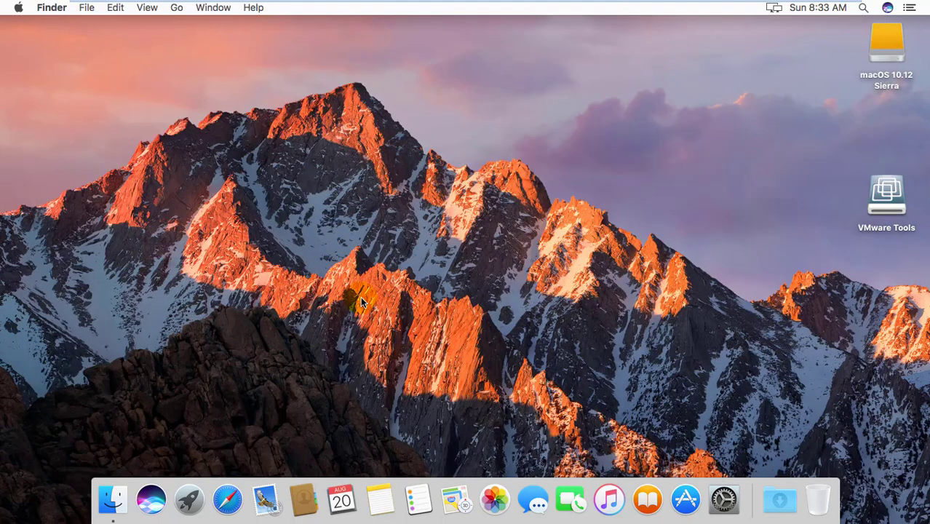